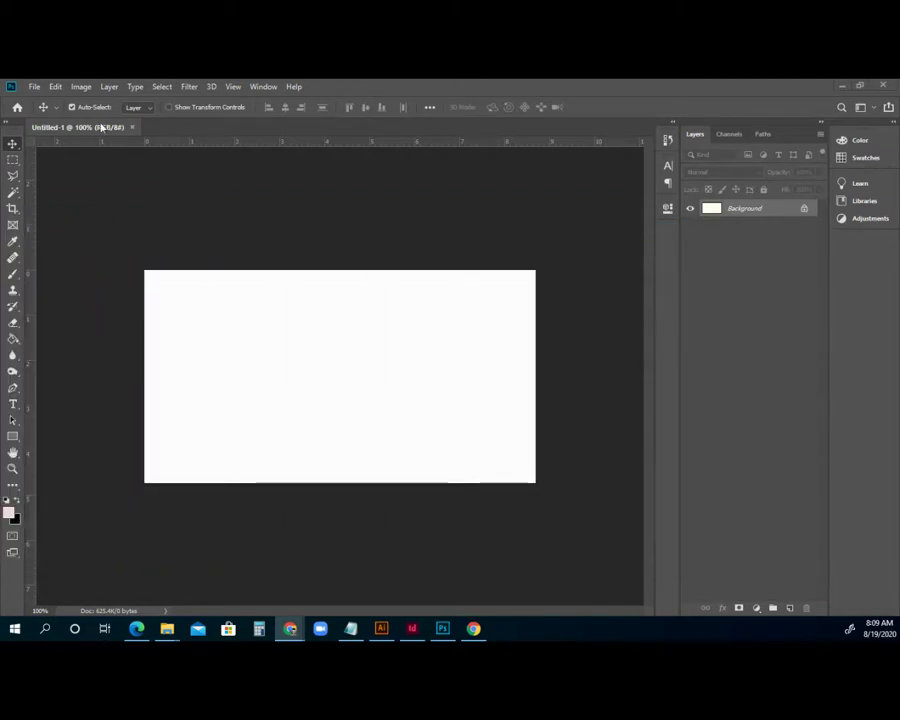
Create a new 626 x 341 px document from the Clipboard preset and paste the copied building photo into it.
click(35, 88)
click(48, 101)
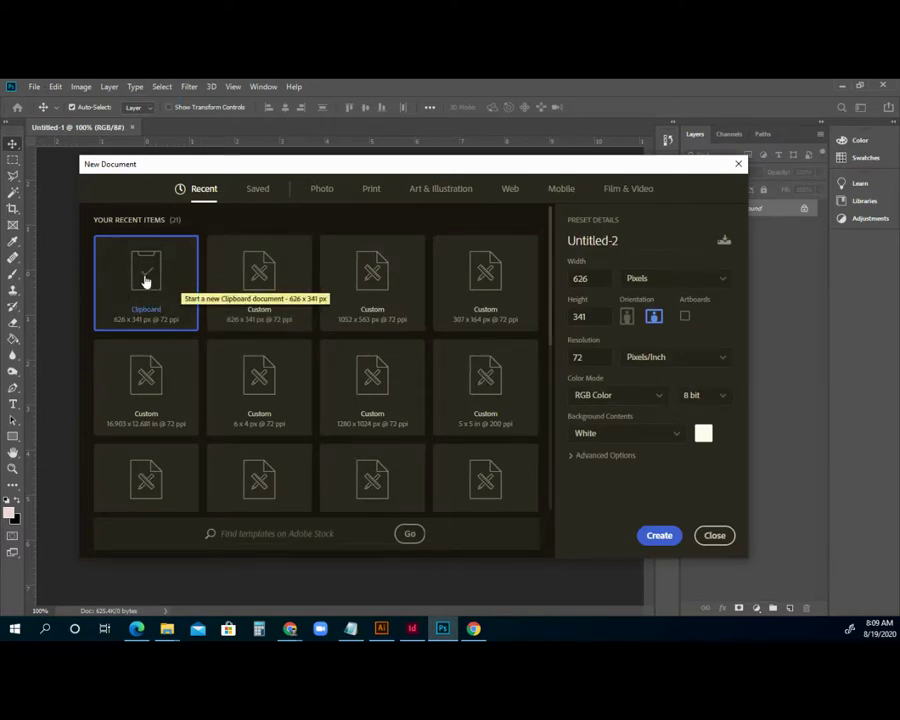
click(659, 536)
click(55, 87)
click(72, 195)
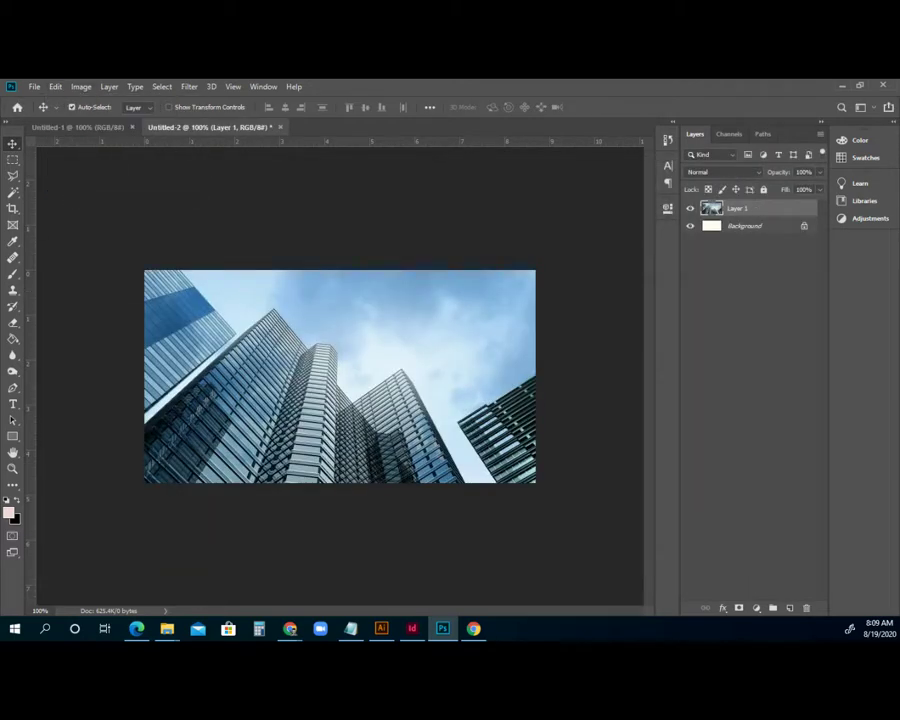
Switch to the Google Docs tutorial in Chrome, read the Mini Lesson 2 - Kaleidoscope instructions, and move its window out of the way.
click(290, 628)
drag(446, 231, 397, 223)
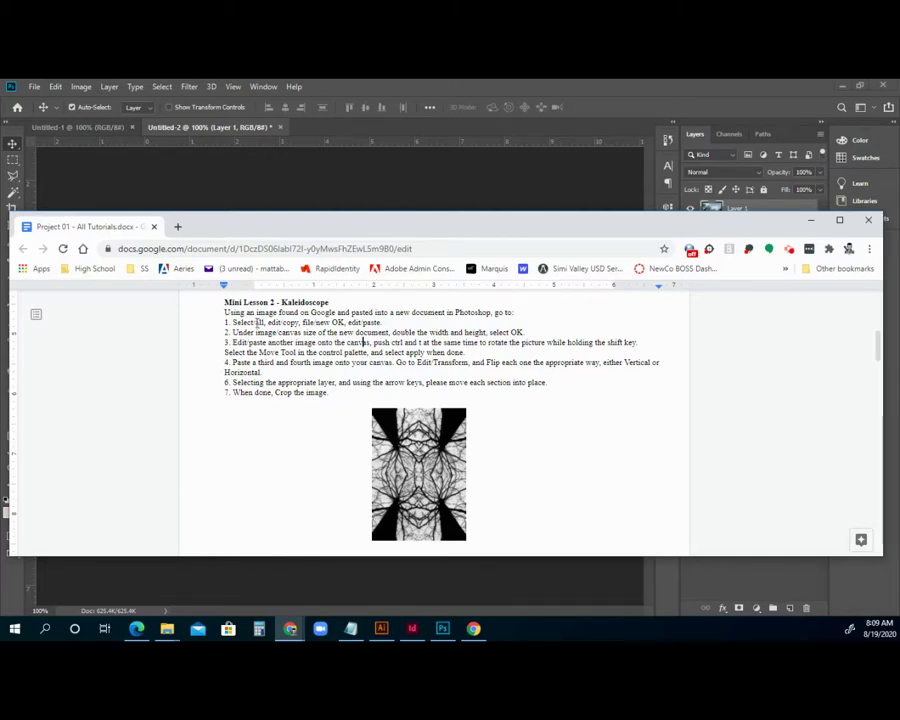
drag(526, 220, 0, 227)
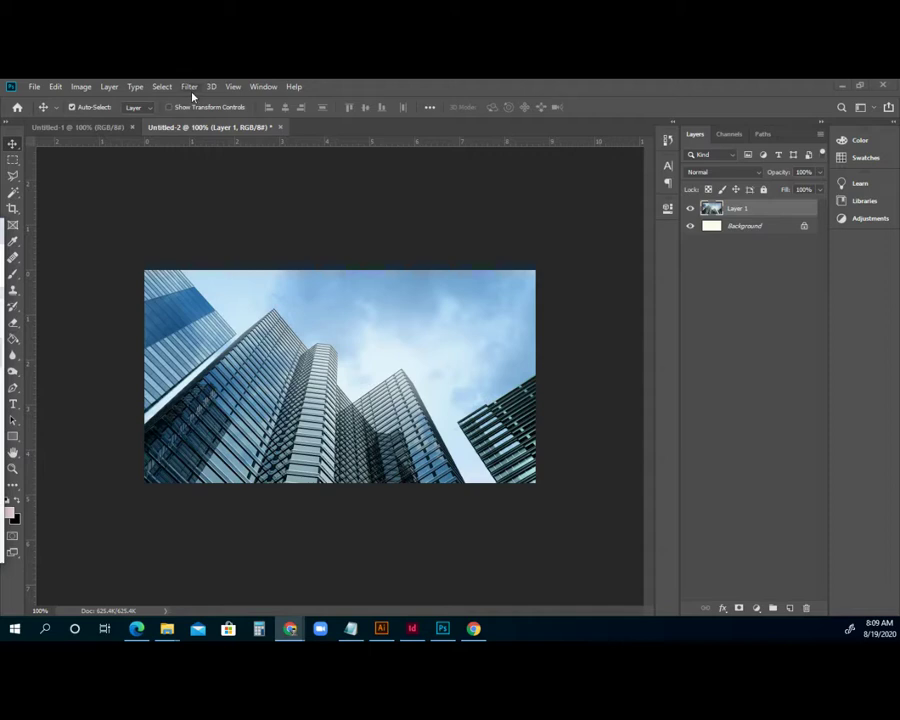
Select the entire canvas in Untitled-2 and copy the building photo.
click(162, 87)
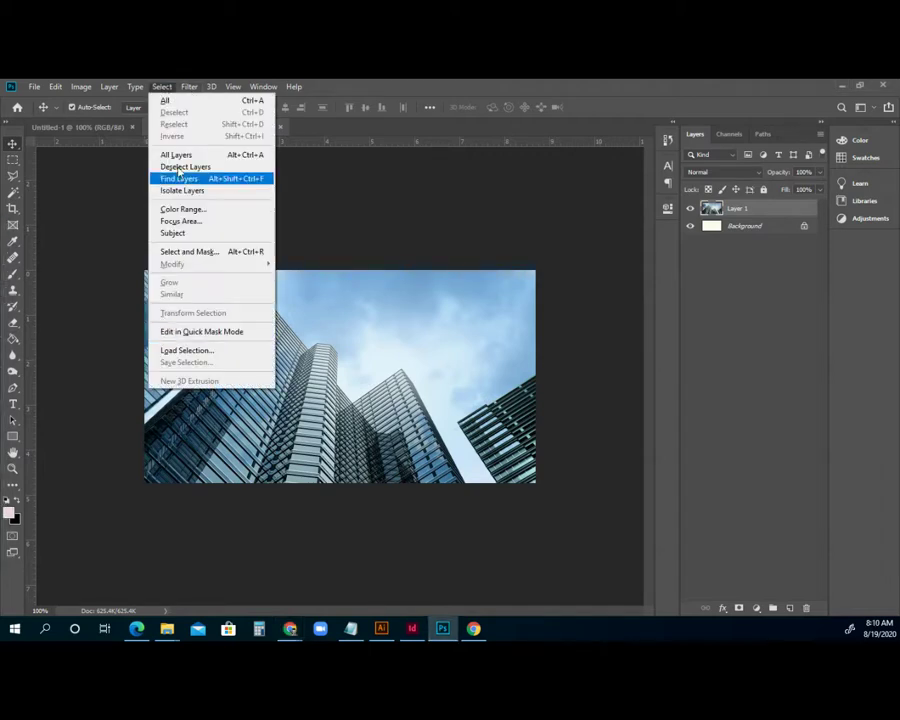
click(170, 102)
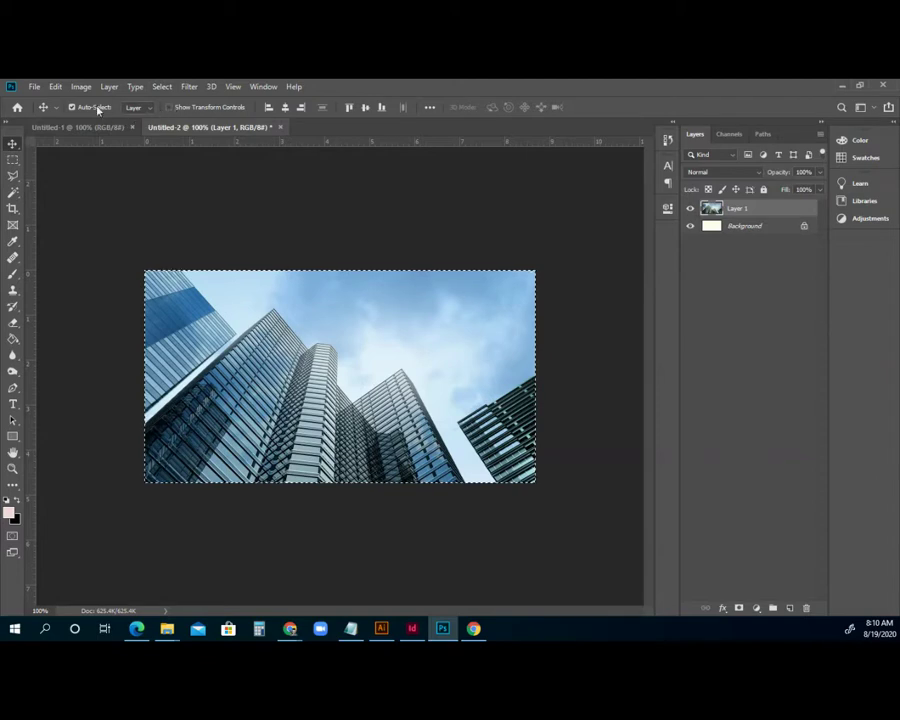
click(57, 87)
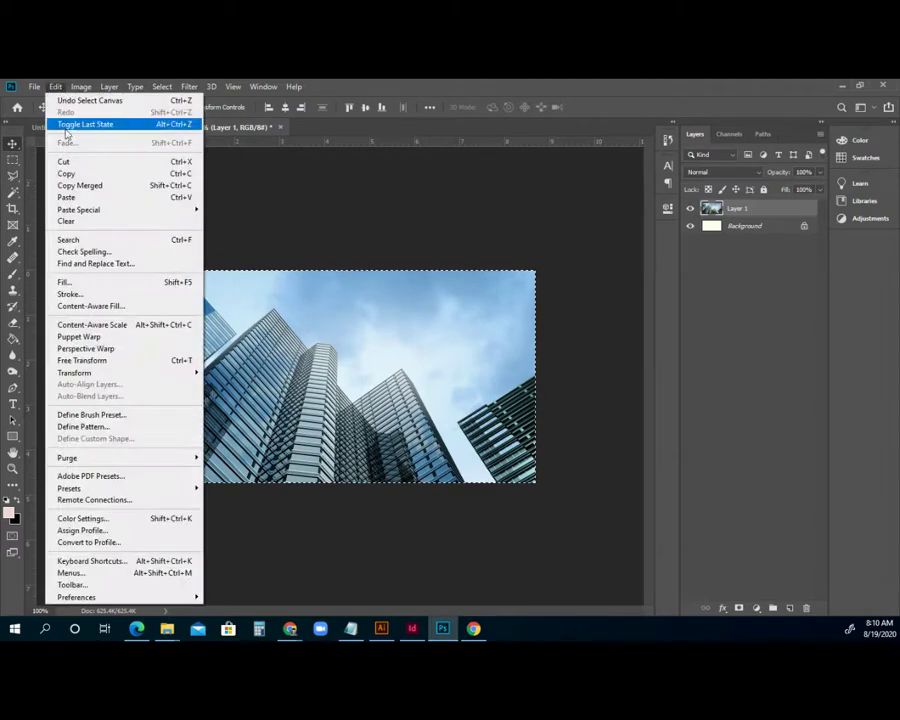
click(72, 174)
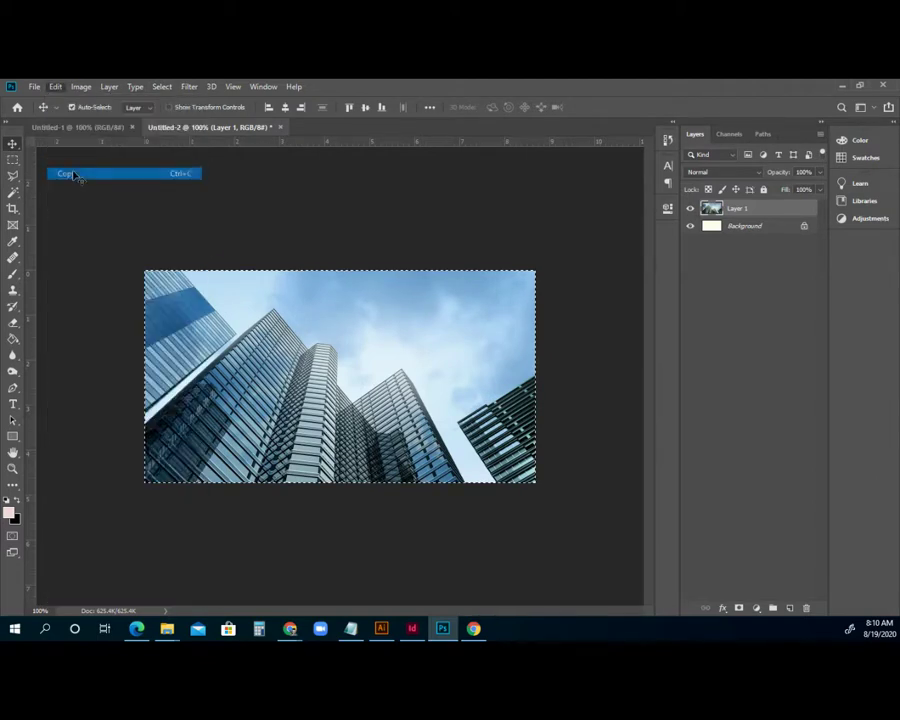
Create another 626 x 341 px document from the Clipboard preset, paste the building photo, and compare it with Untitled-2.
click(34, 87)
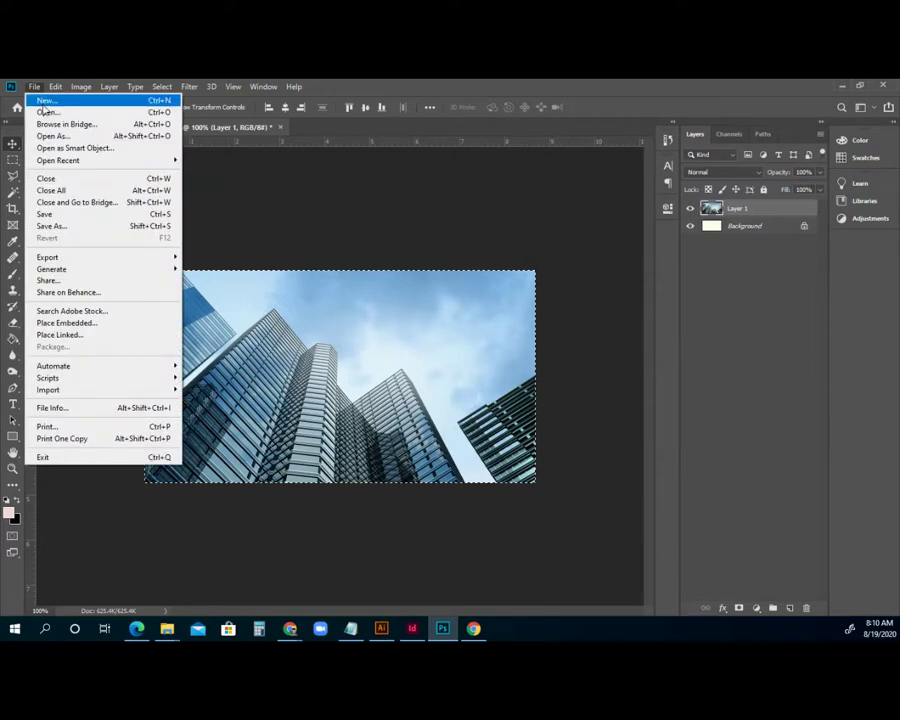
click(42, 104)
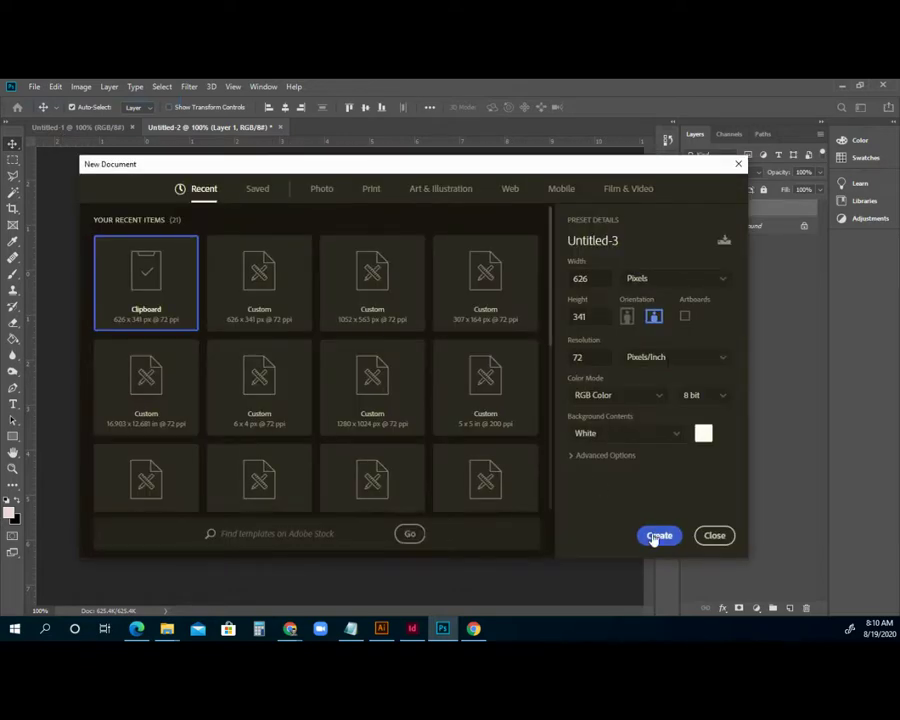
click(655, 538)
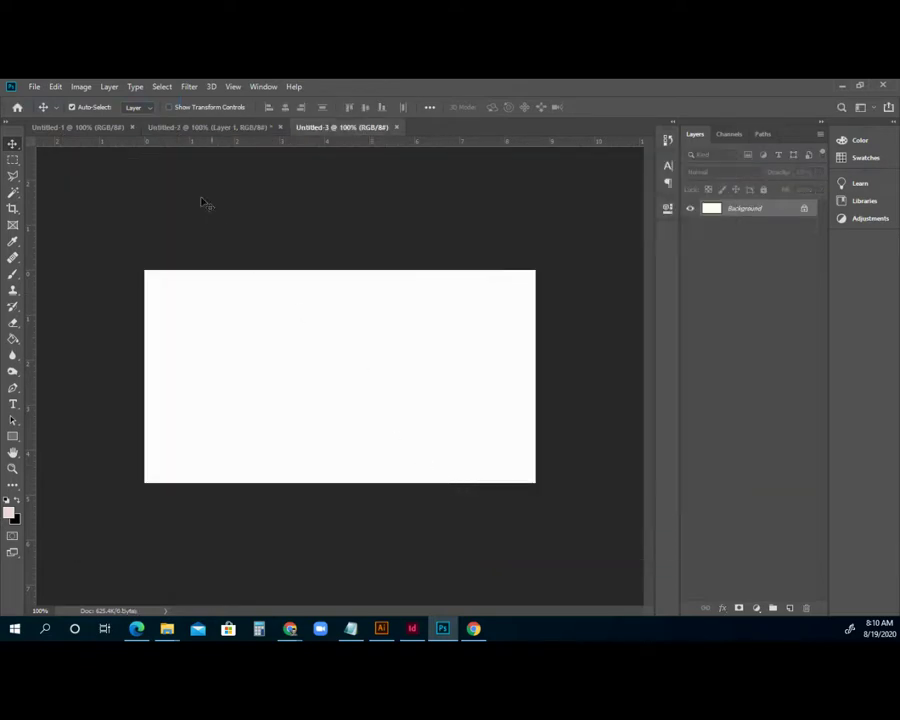
click(57, 87)
click(86, 197)
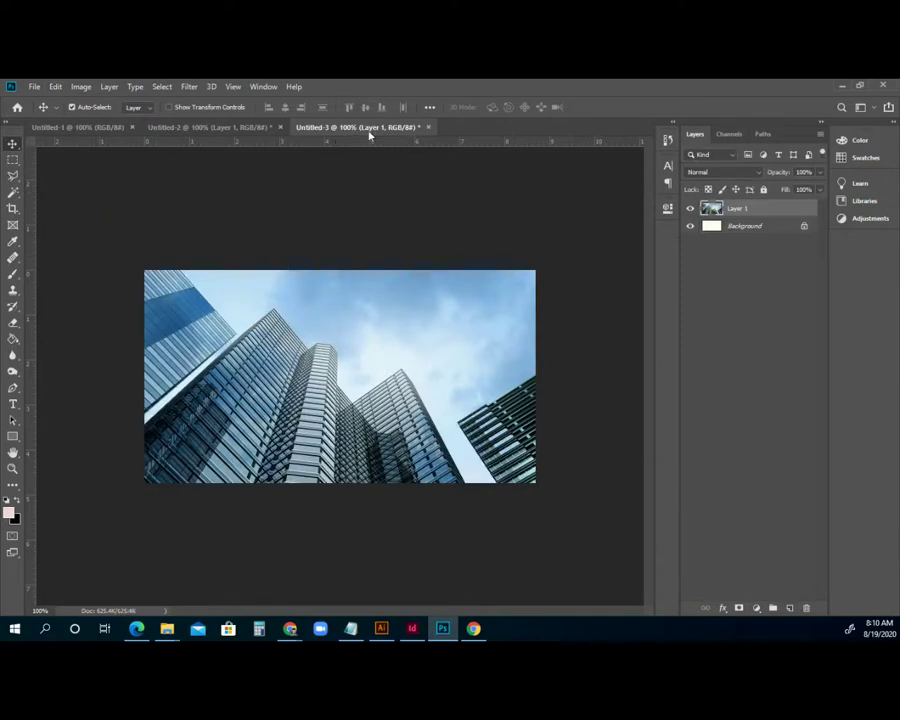
click(212, 130)
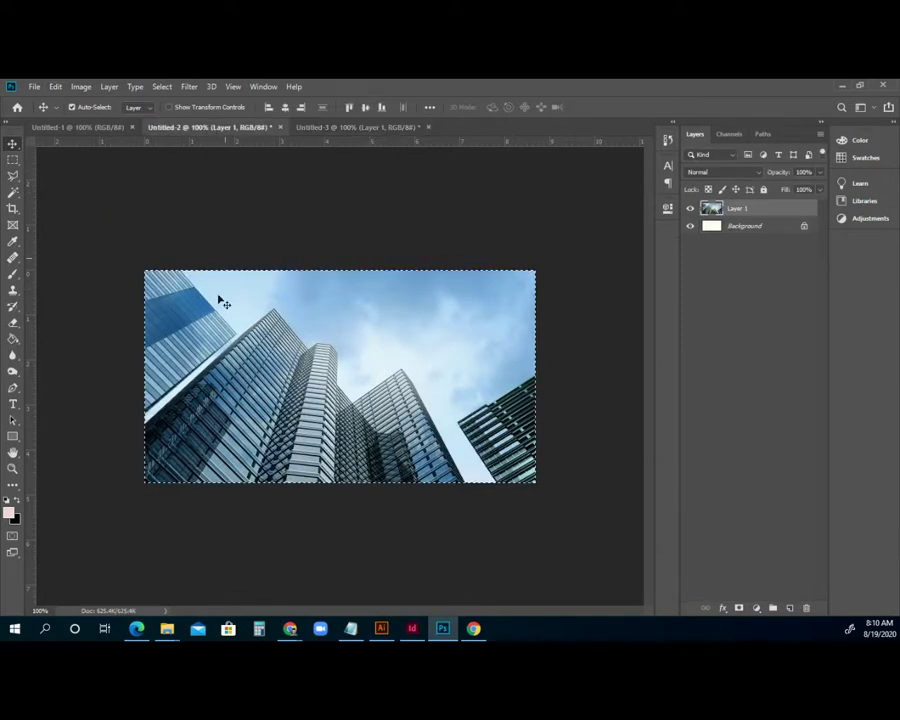
click(354, 130)
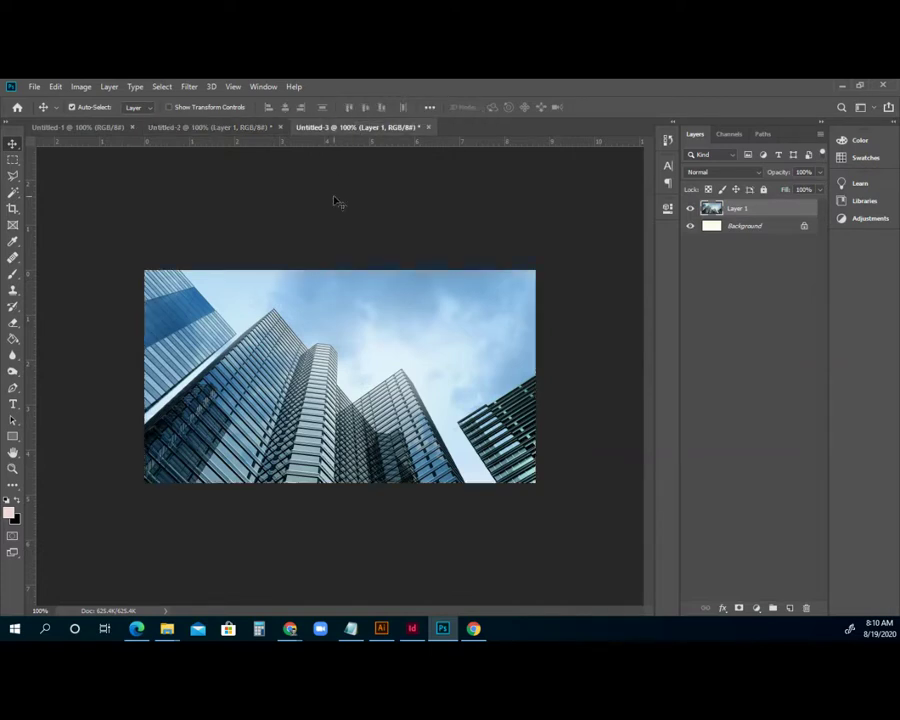
Enlarge the canvas of Untitled-3 to 20 inches wide and 10 inches high.
click(84, 90)
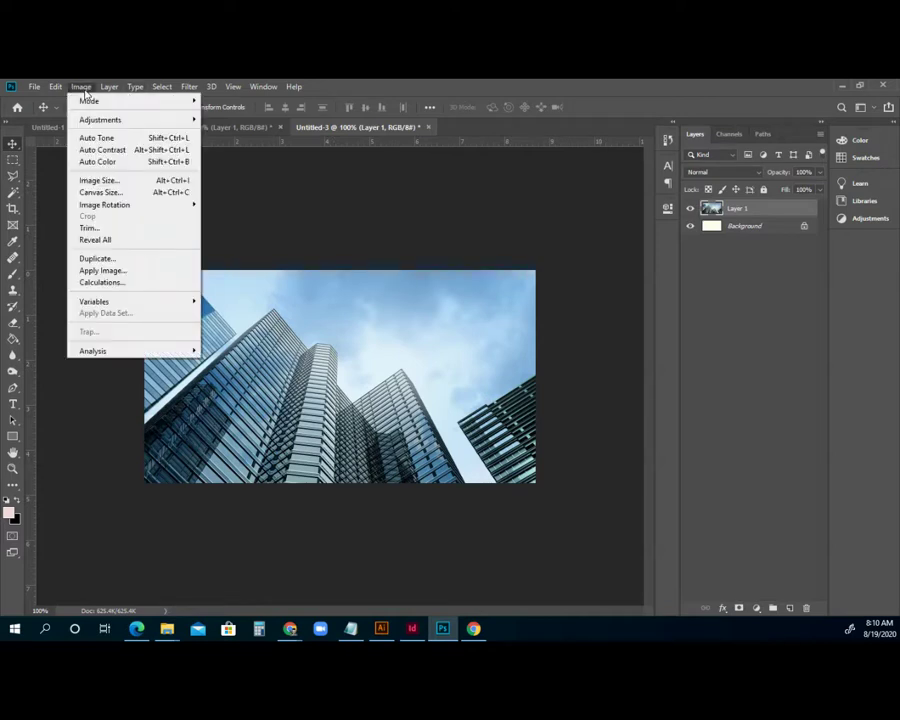
click(101, 193)
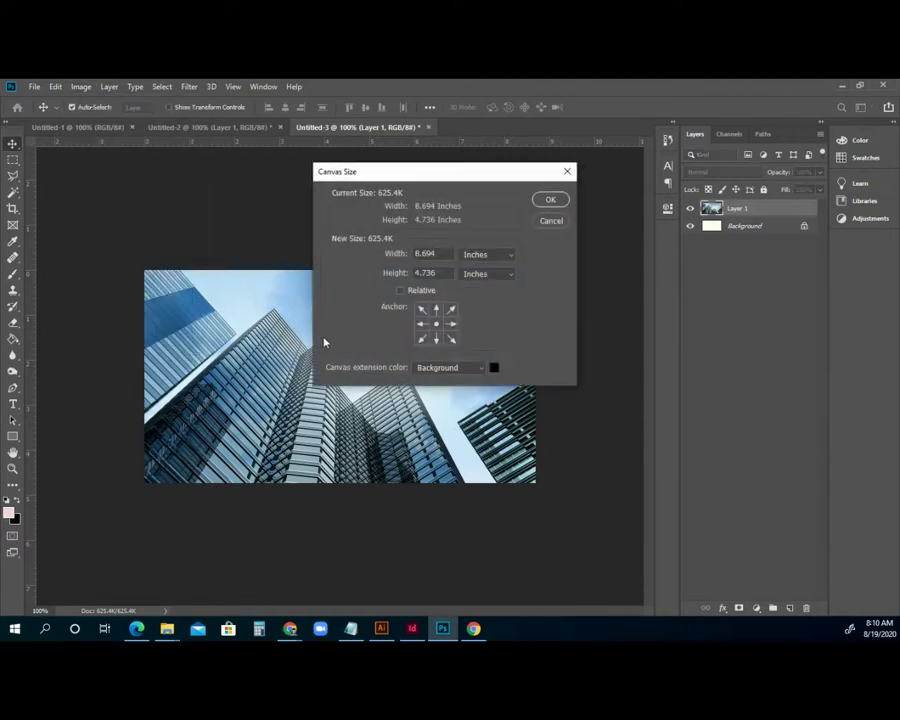
double_click(440, 254)
text(20)
double_click(440, 272)
text(10)
key(Return)
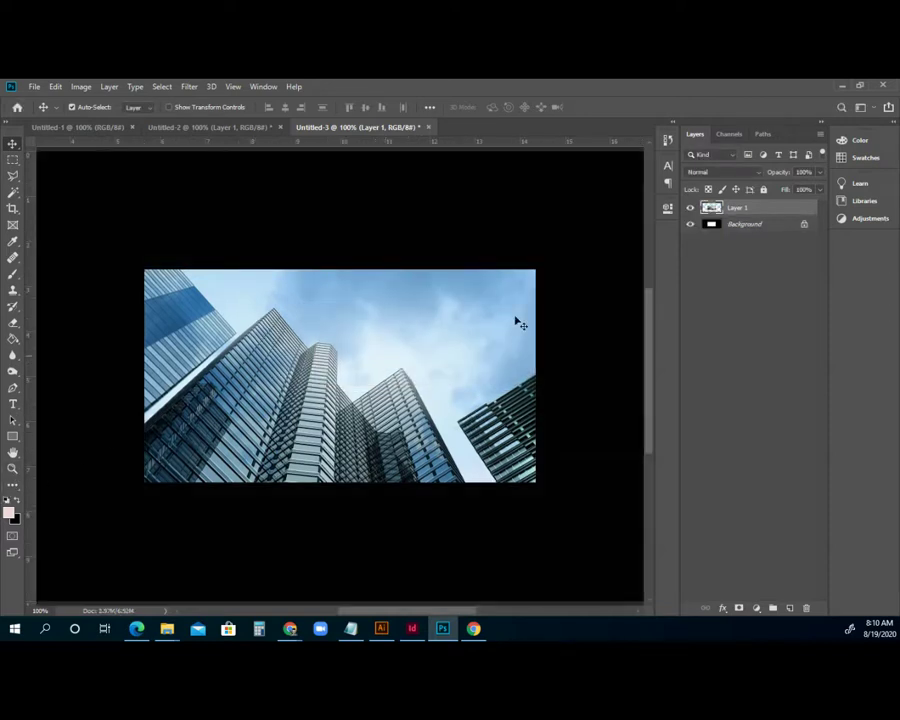
Hide the Background layer and zoom out to 50% to show the enlarged canvas.
click(690, 225)
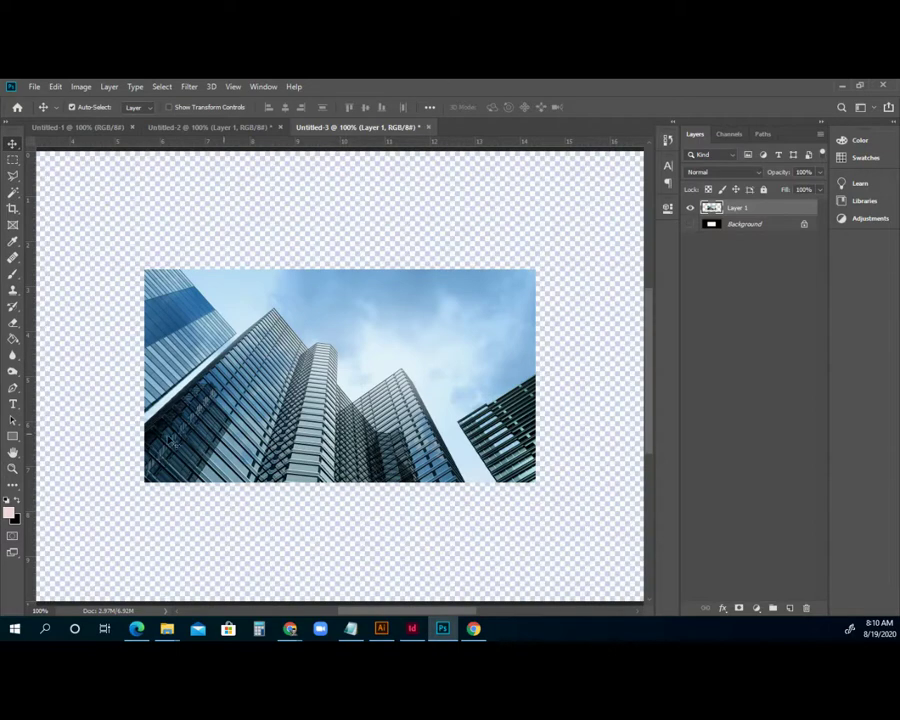
click(12, 469)
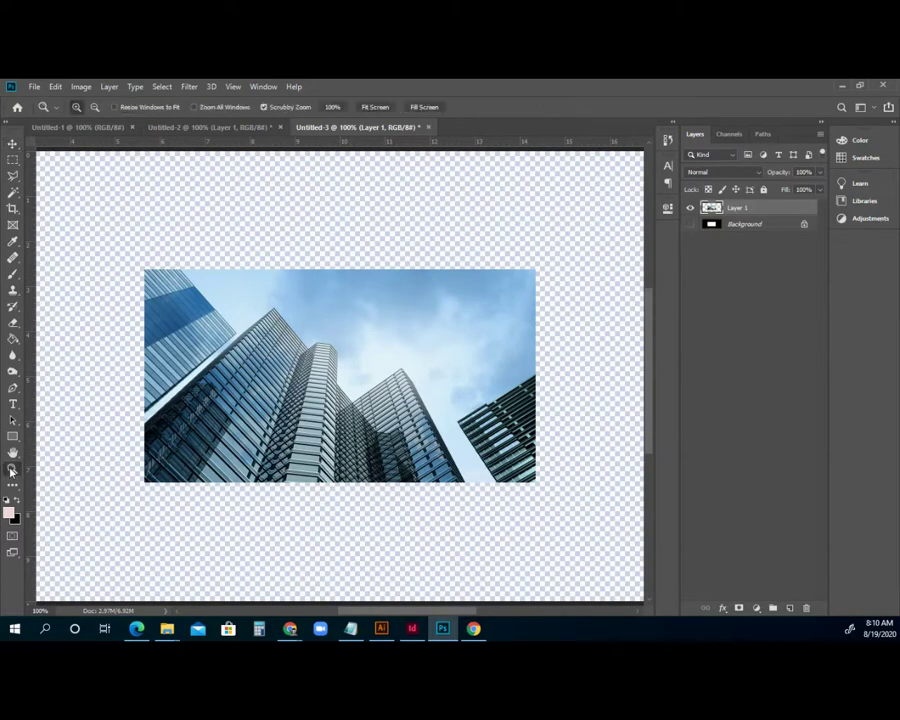
drag(271, 390, 289, 388)
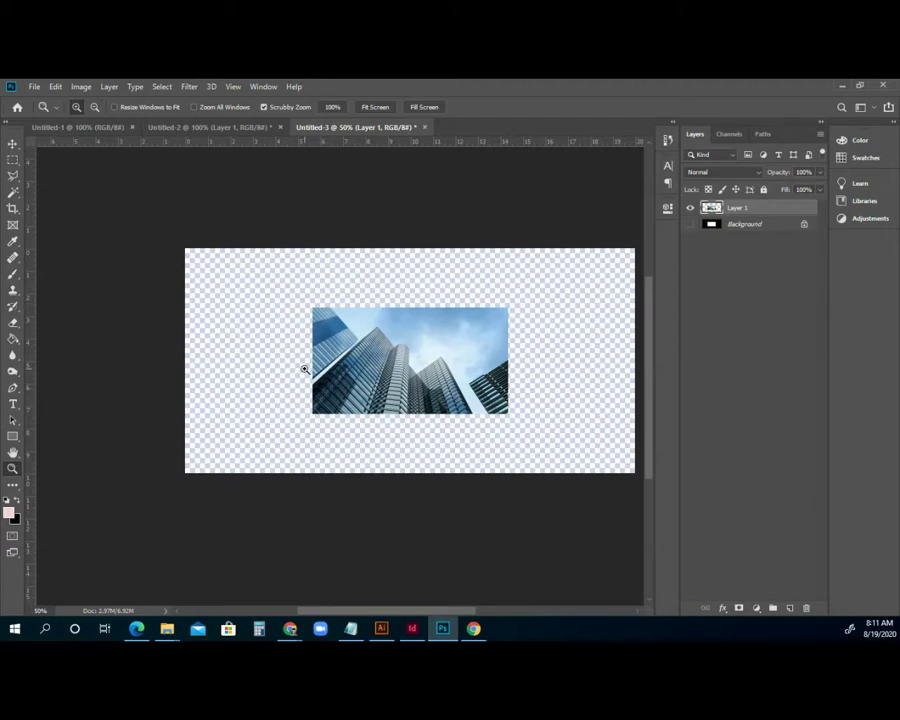
Paste a second copy of the building photo and move it down and to the left of the original.
click(56, 88)
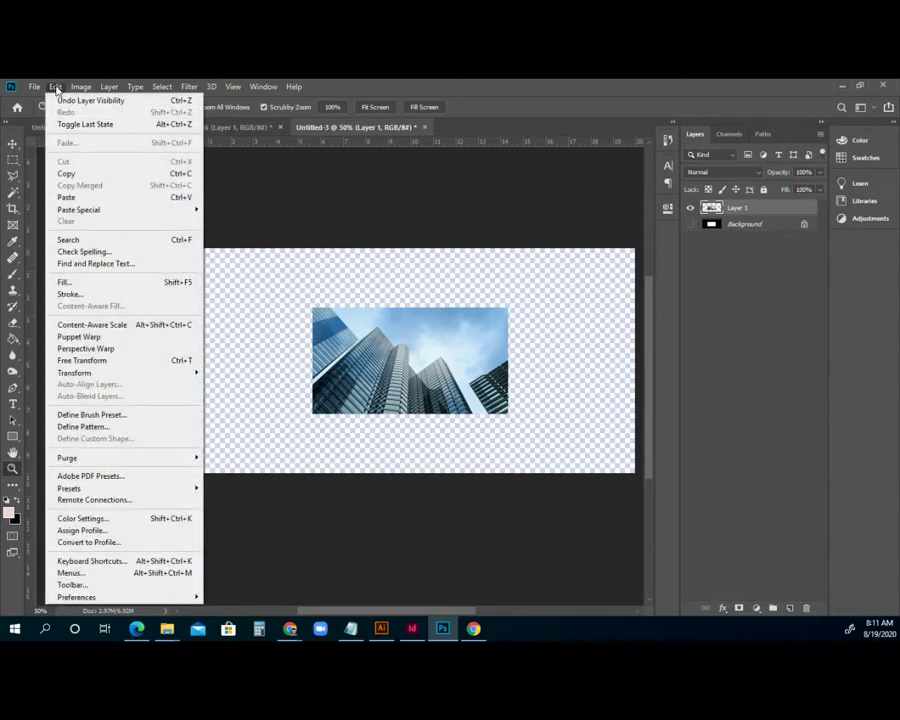
click(72, 197)
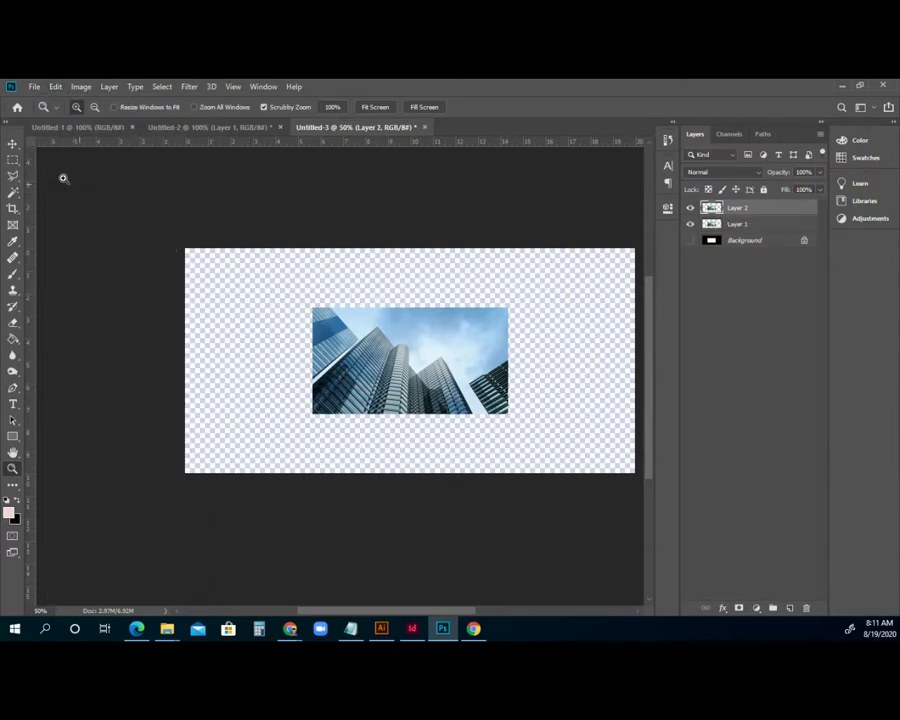
click(12, 146)
drag(446, 338, 345, 390)
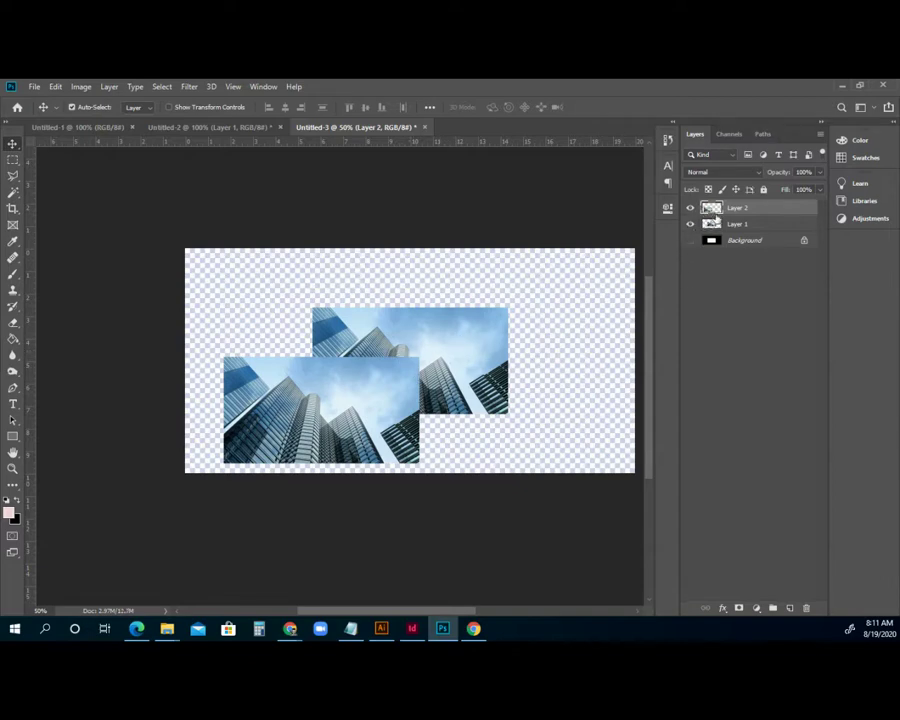
Check Layer 2 by toggling its visibility, then shift both Layer 1 and Layer 2 up and to the right.
click(690, 209)
click(689, 209)
click(760, 225)
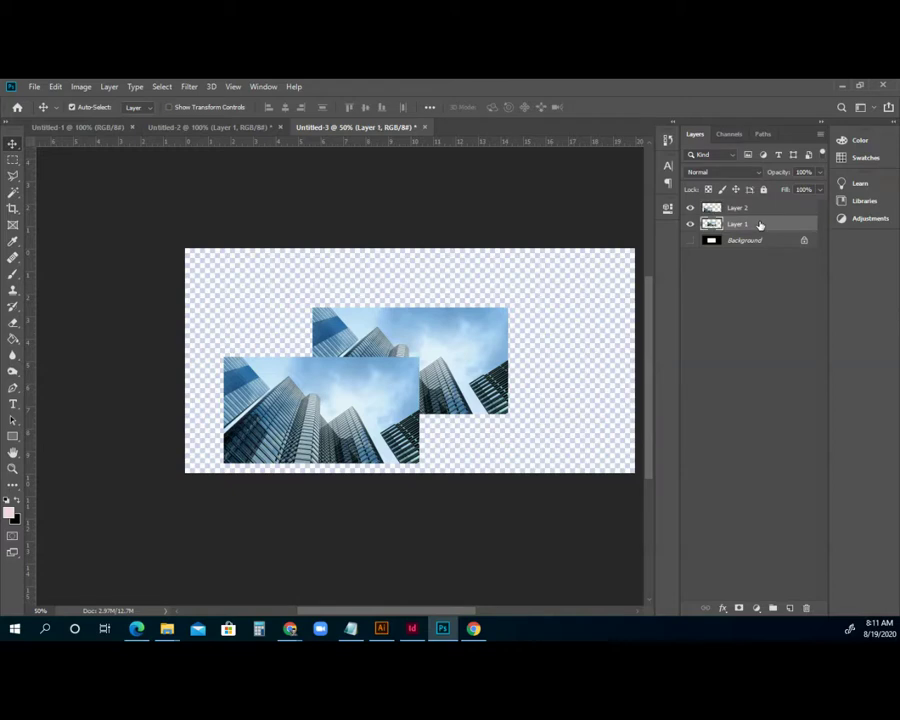
drag(480, 345, 542, 318)
click(759, 211)
drag(375, 392, 409, 366)
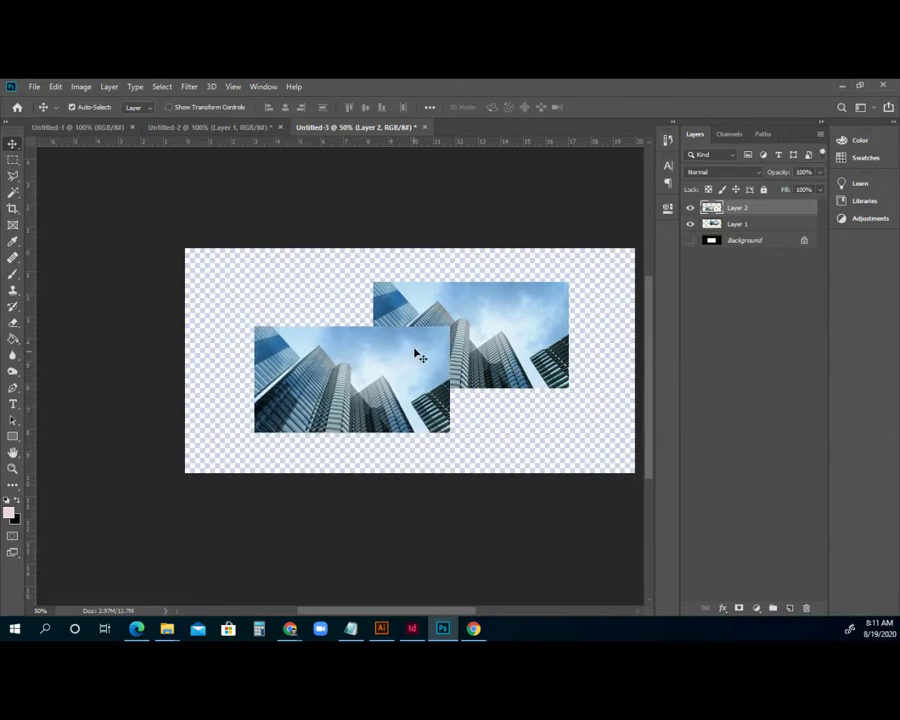
Reposition the two photos individually so Layer 1 sits at the canvas's upper right and Layer 2 meets its corner at the lower left.
right_click(414, 351)
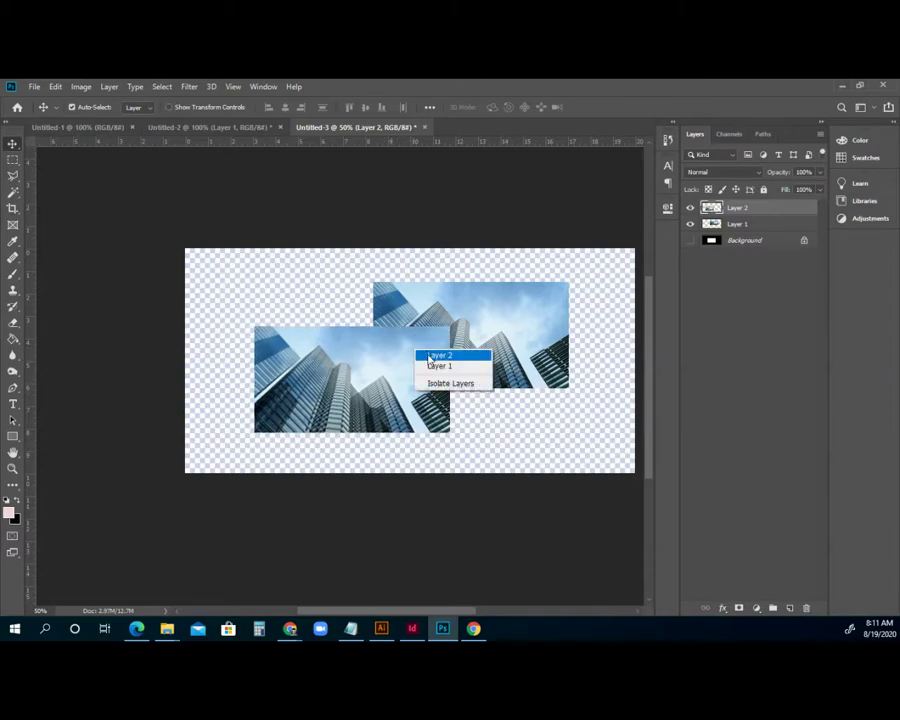
click(430, 357)
drag(430, 357, 401, 384)
right_click(409, 372)
click(426, 382)
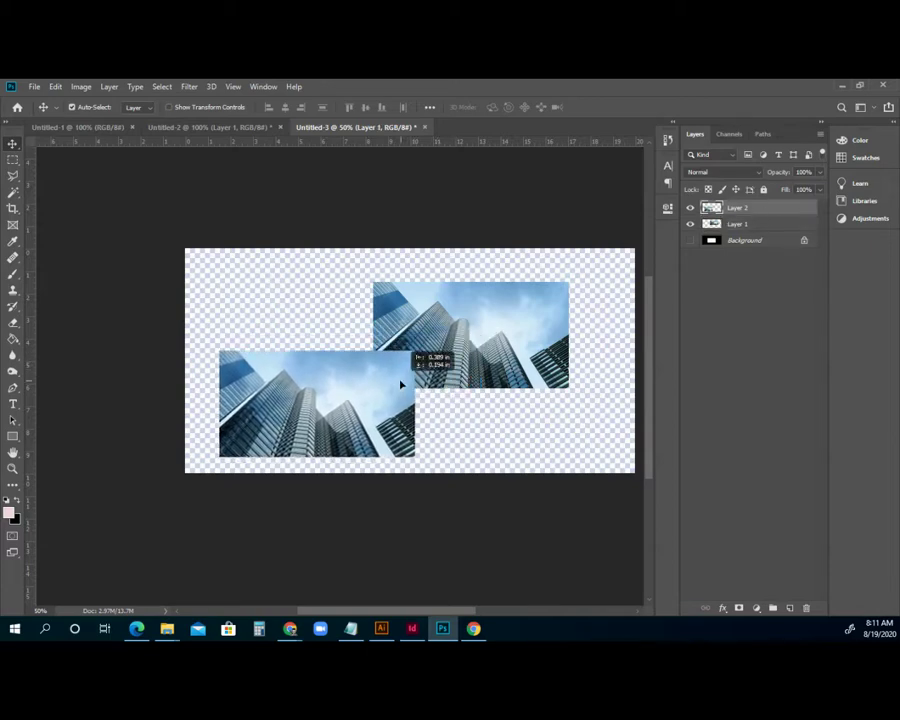
right_click(477, 367)
click(490, 377)
drag(463, 373, 460, 344)
right_click(393, 370)
click(400, 368)
drag(394, 368, 407, 376)
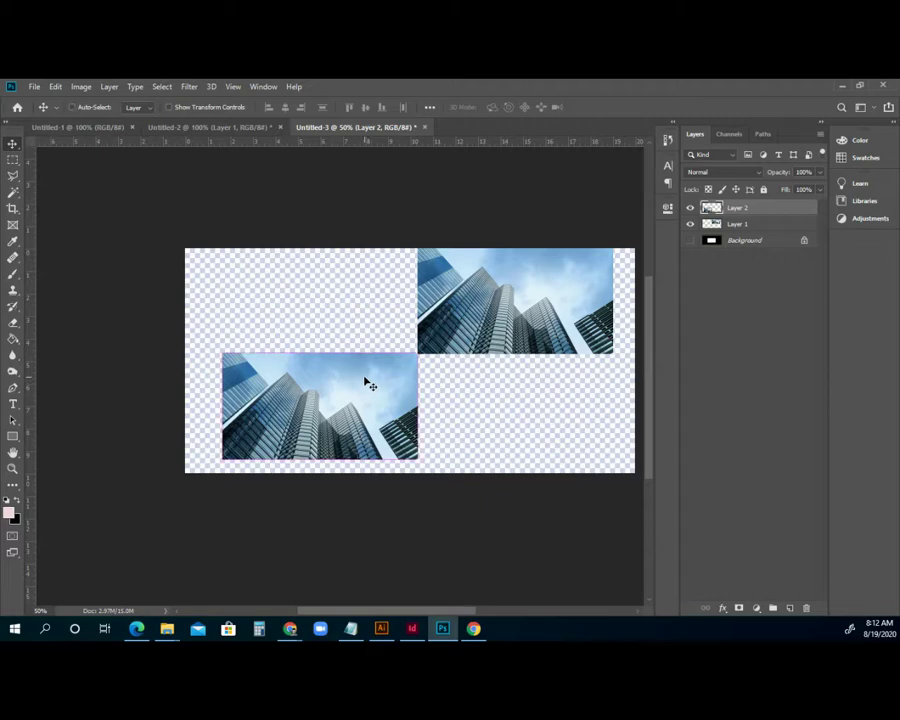
Rotate the Layer 2 photo 180 degrees with Free Transform and apply the transformation.
key(ctrl+t)
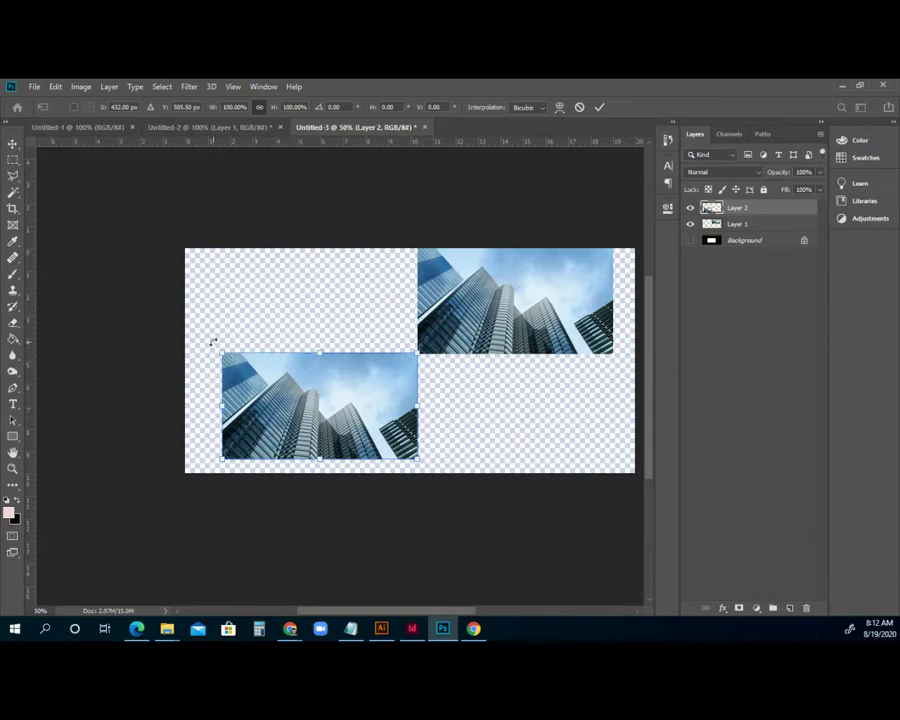
drag(210, 346, 225, 428)
key(ctrl+z)
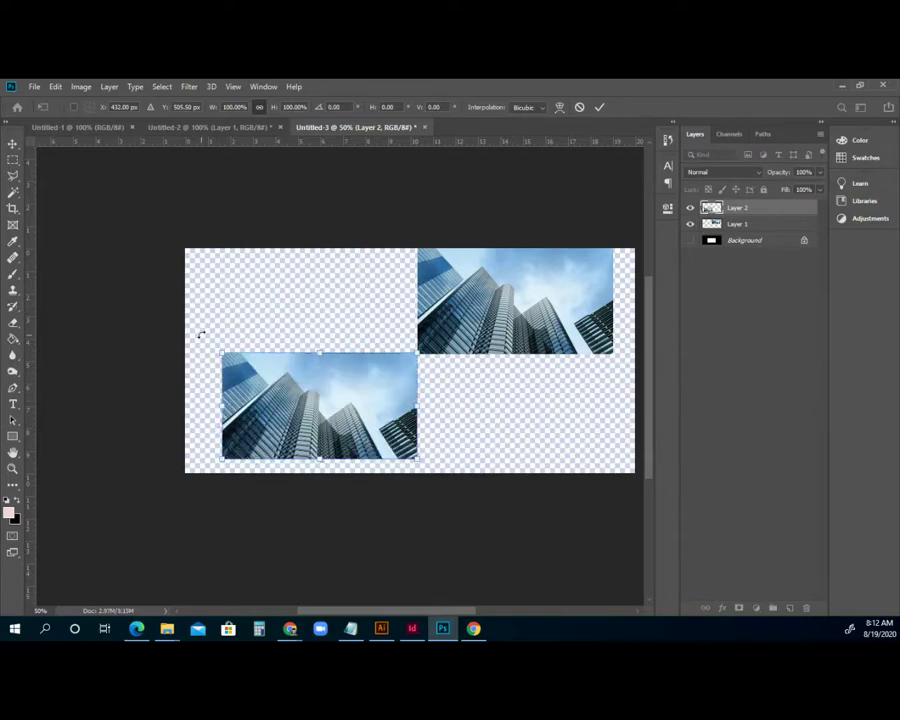
drag(201, 336, 395, 457)
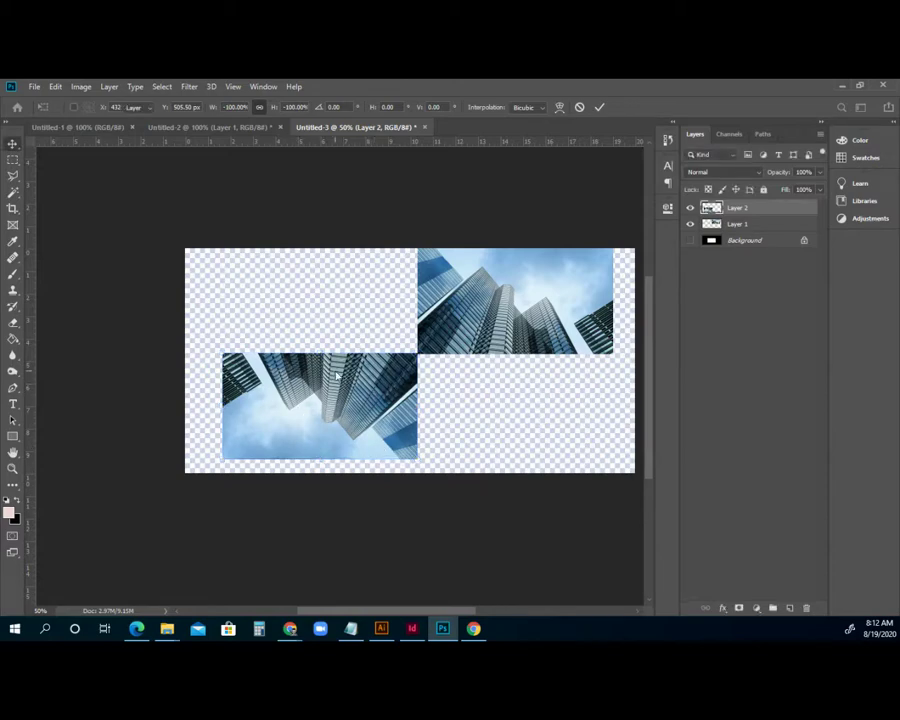
key(Return)
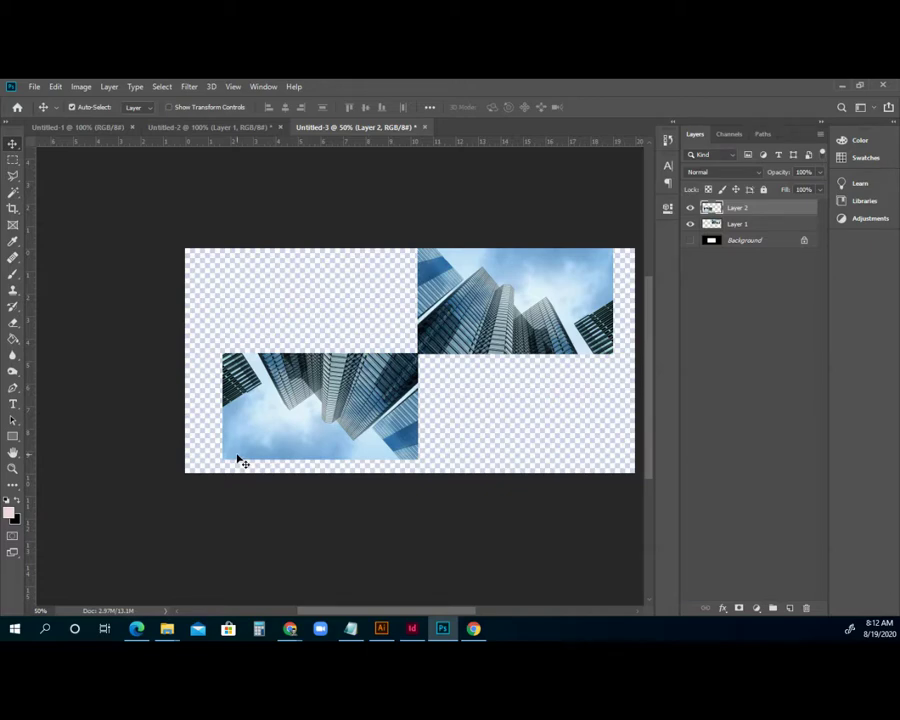
Paste a third copy of the building photo and place it in the upper-left quadrant, above Layer 2 and beside Layer 1.
click(55, 87)
click(84, 195)
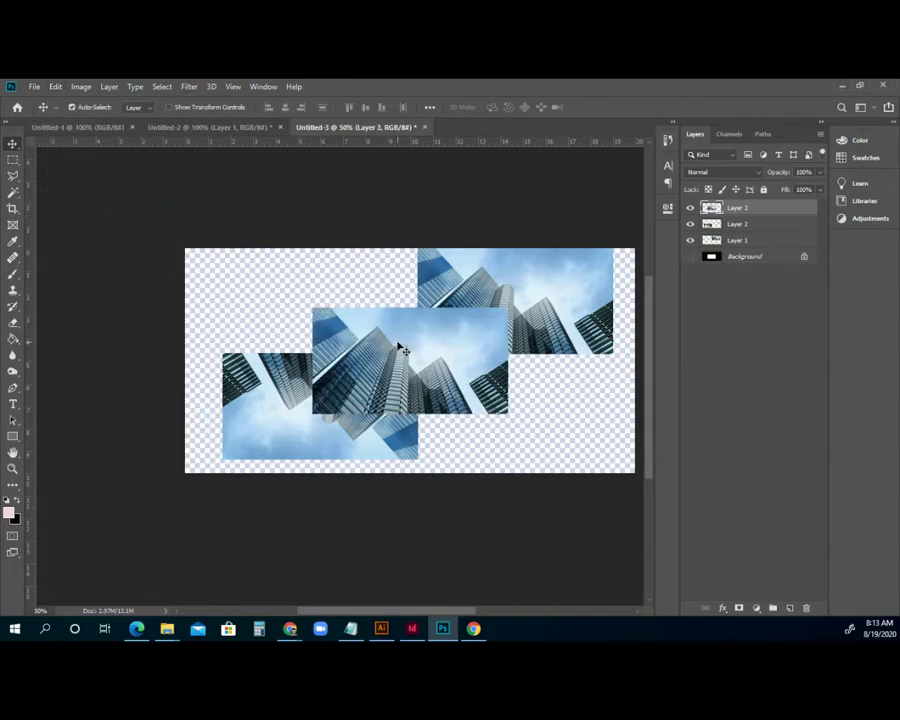
drag(400, 346, 314, 288)
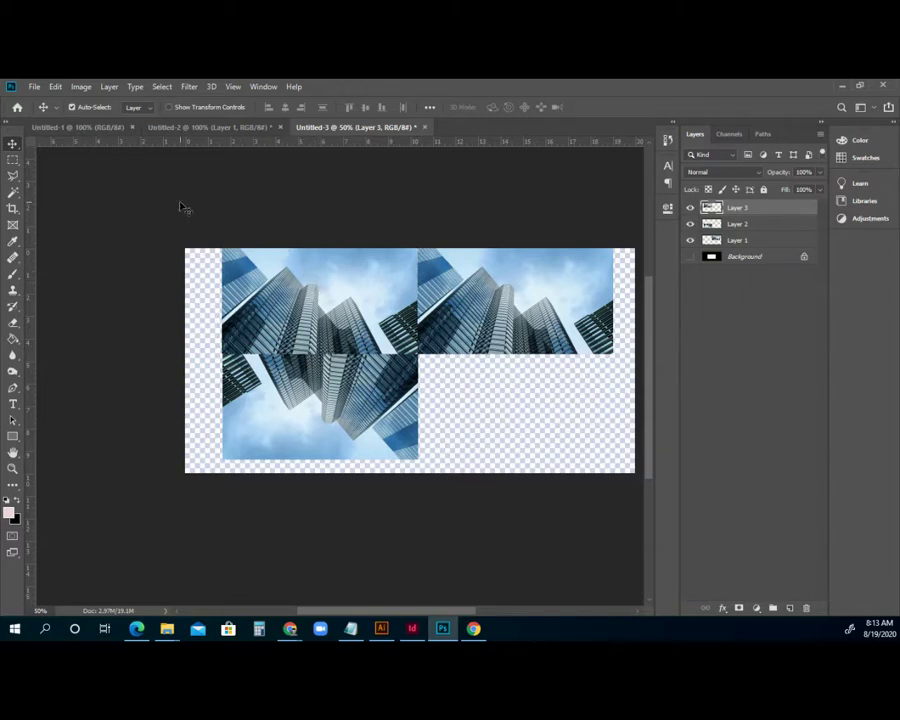
Flip the Layer 3 photo in the upper-left quadrant horizontally and nudge it slightly right against Layer 1.
click(55, 86)
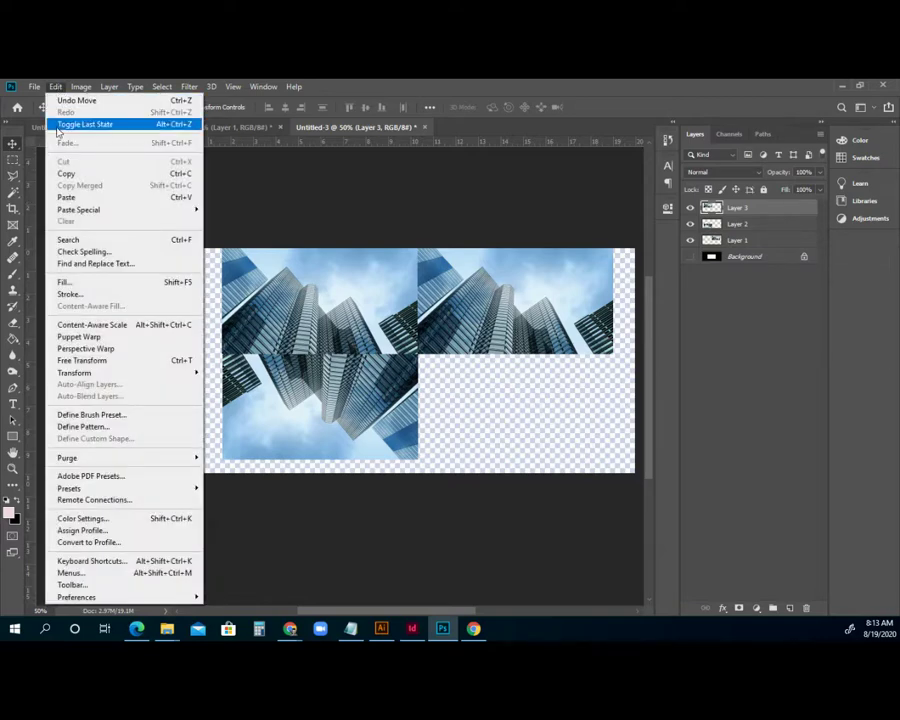
mouse_move(93, 372)
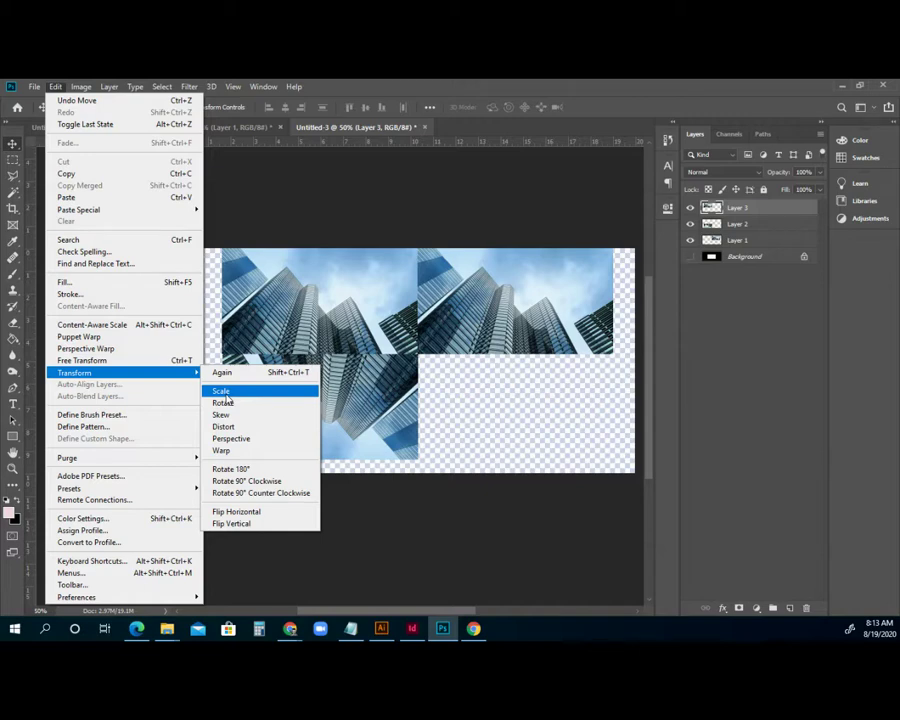
click(251, 513)
key(Right)
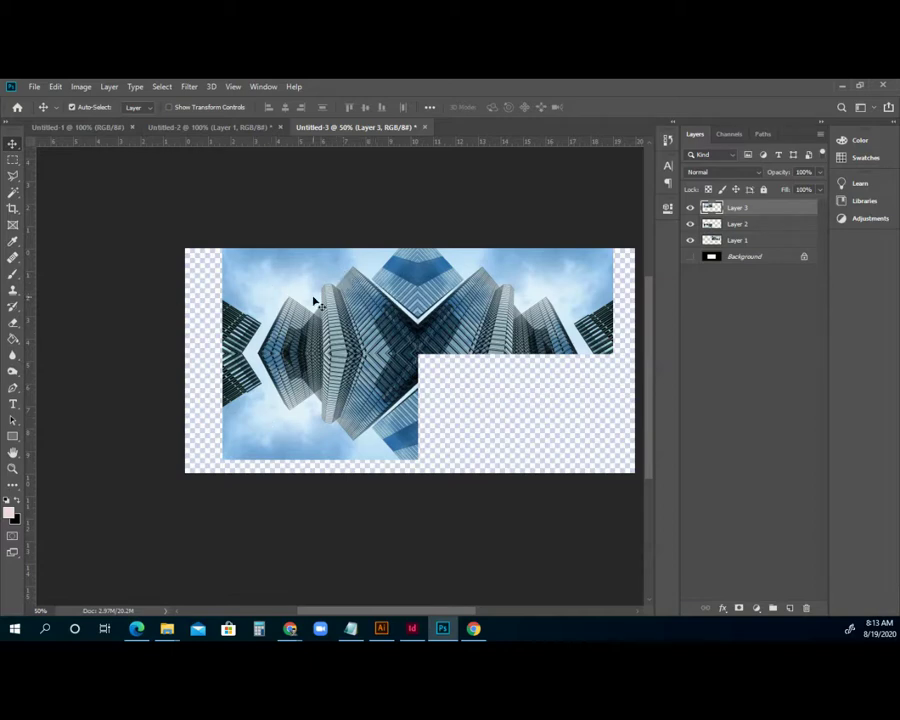
Paste a fourth copy of the building photo and place it in the empty lower-right quadrant.
click(55, 87)
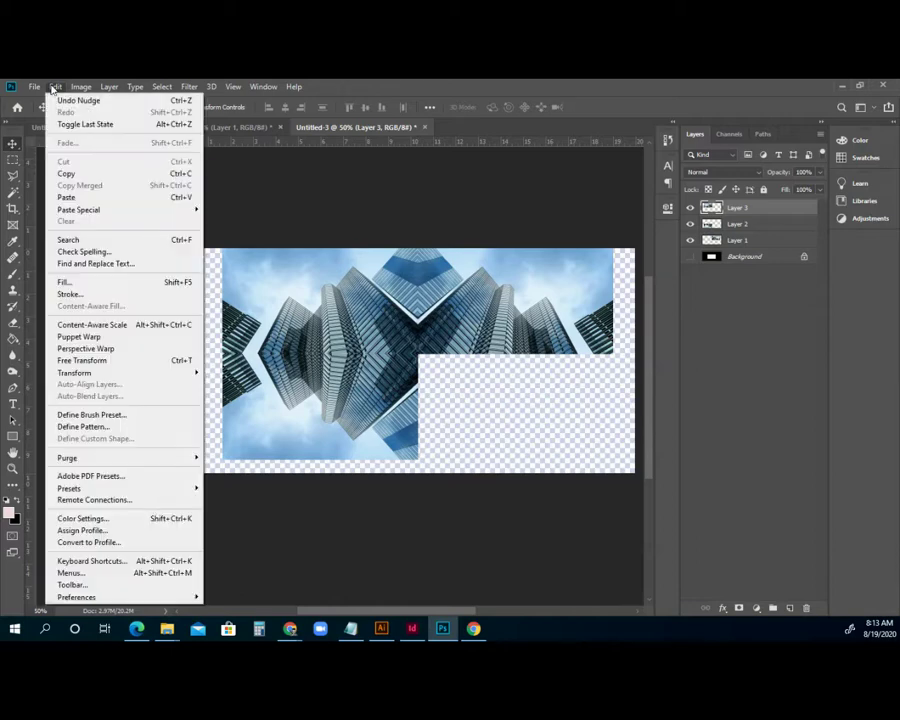
click(64, 195)
drag(372, 336, 476, 381)
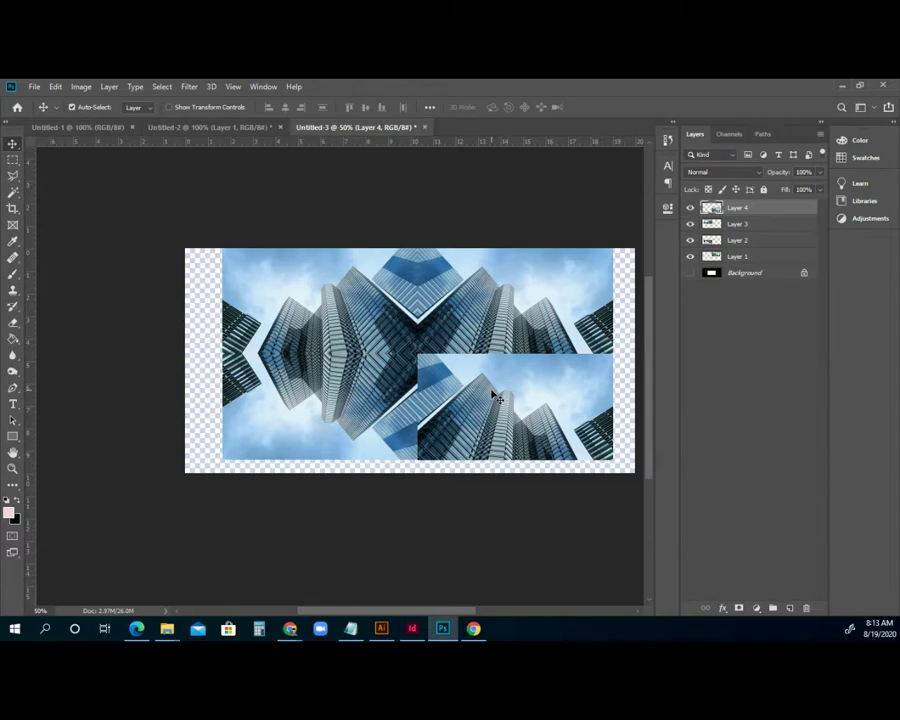
Flip the Layer 4 photo horizontally, then rotate it 180 degrees with Free Transform and apply the transformation.
click(55, 87)
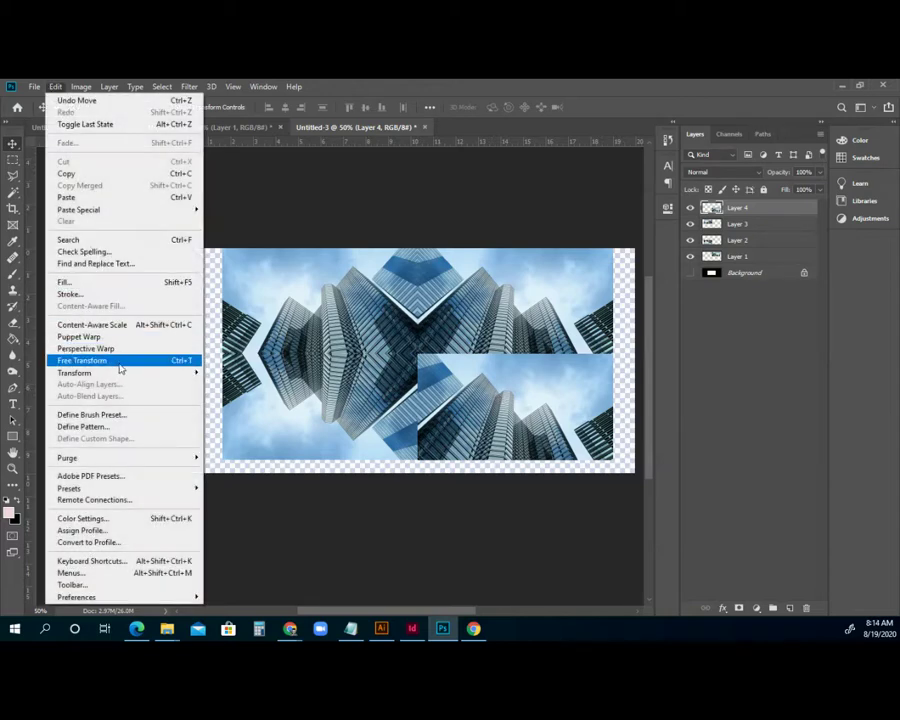
mouse_move(163, 374)
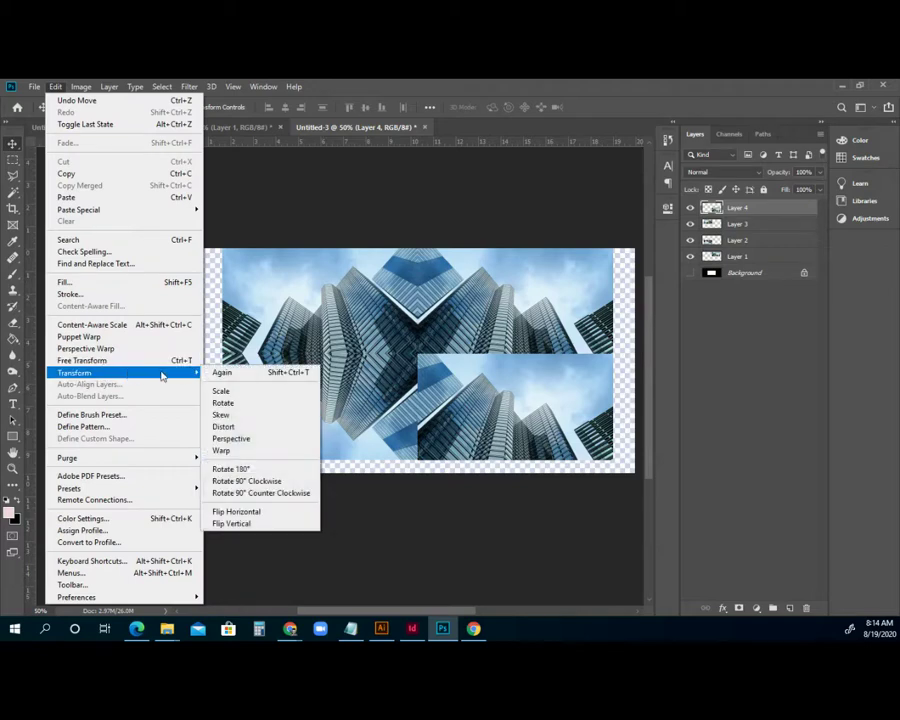
click(216, 511)
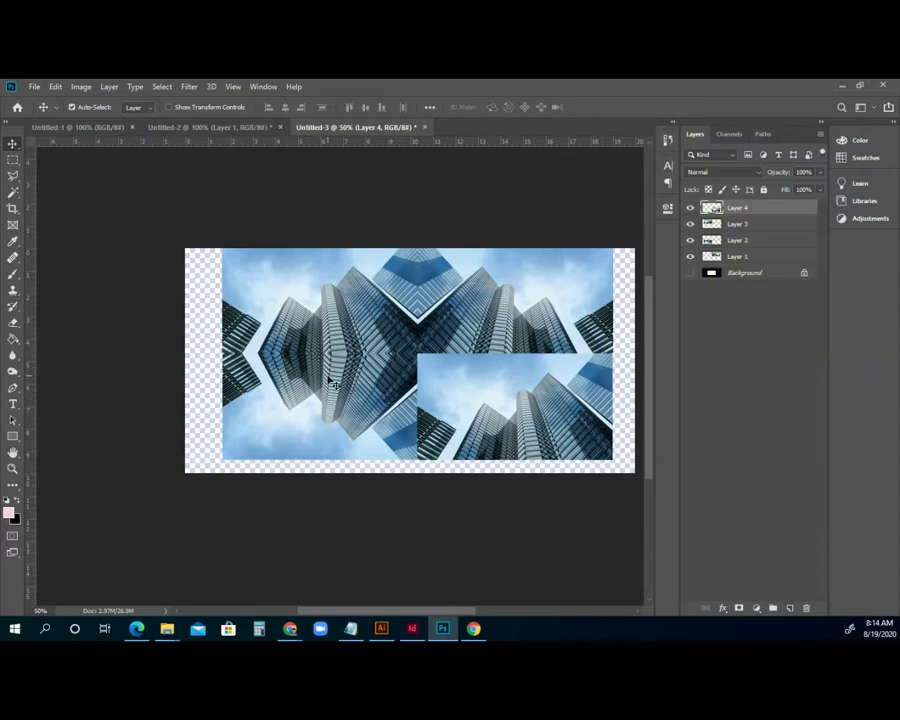
key(ctrl+t)
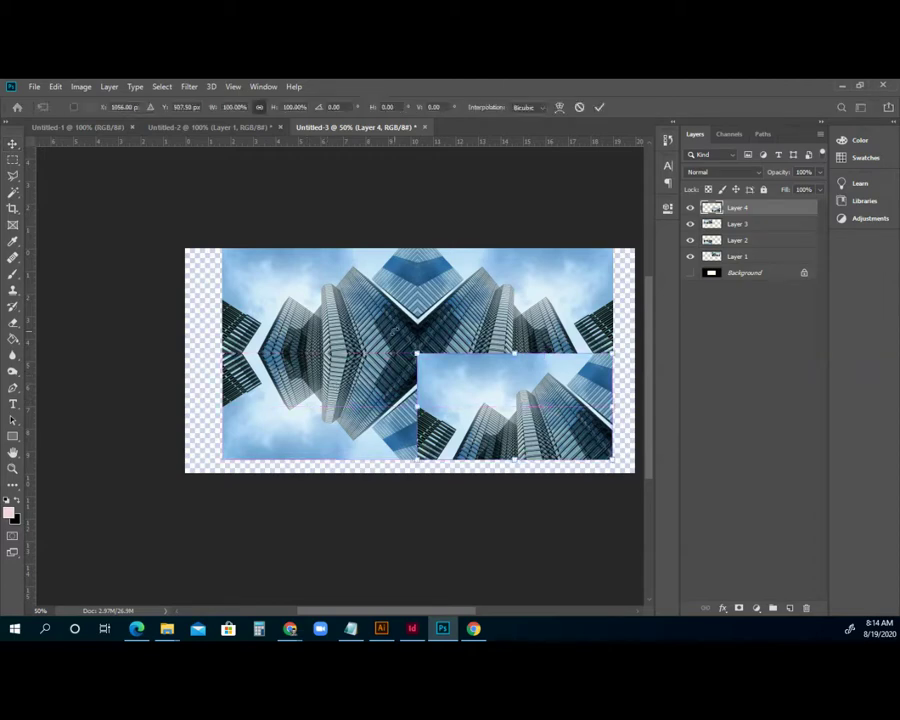
drag(405, 348, 560, 438)
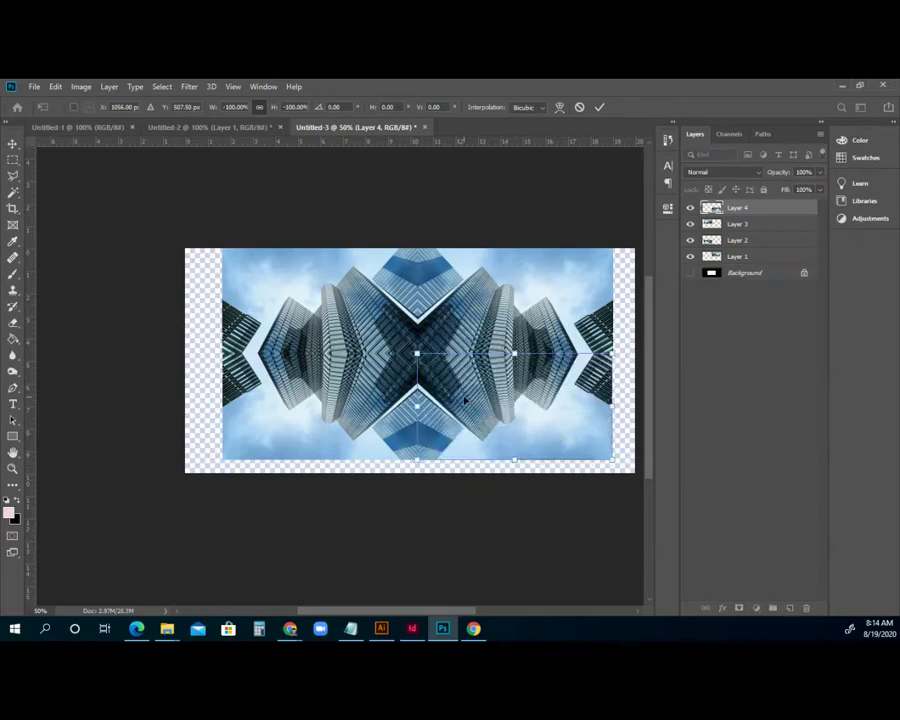
key(Return)
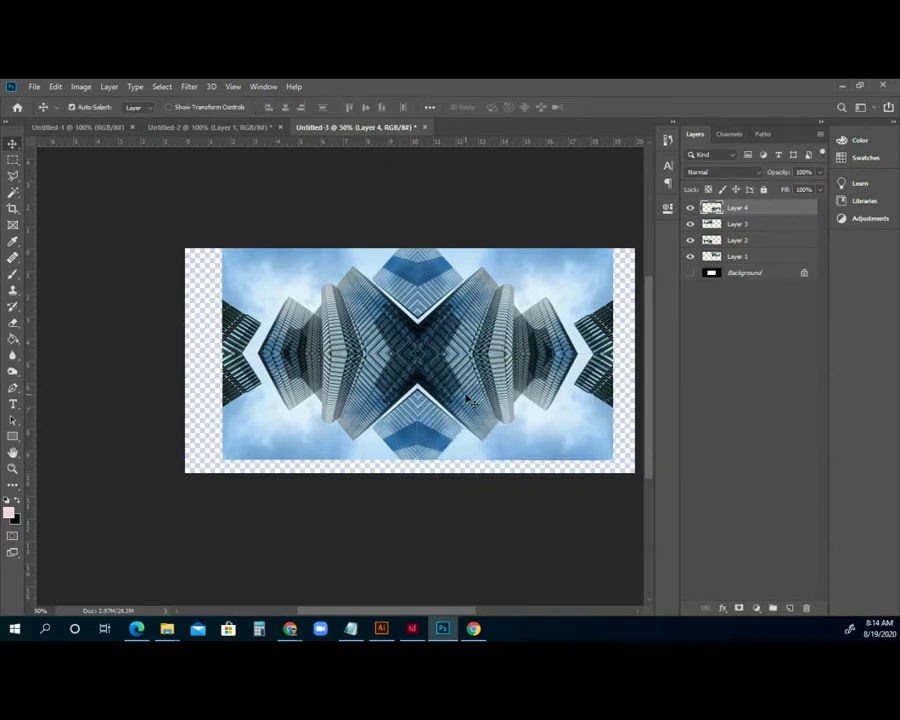
Inspect the centre where the four photos meet up close and nudge Layer 2 into line with its neighbours.
key(z)
click(466, 401)
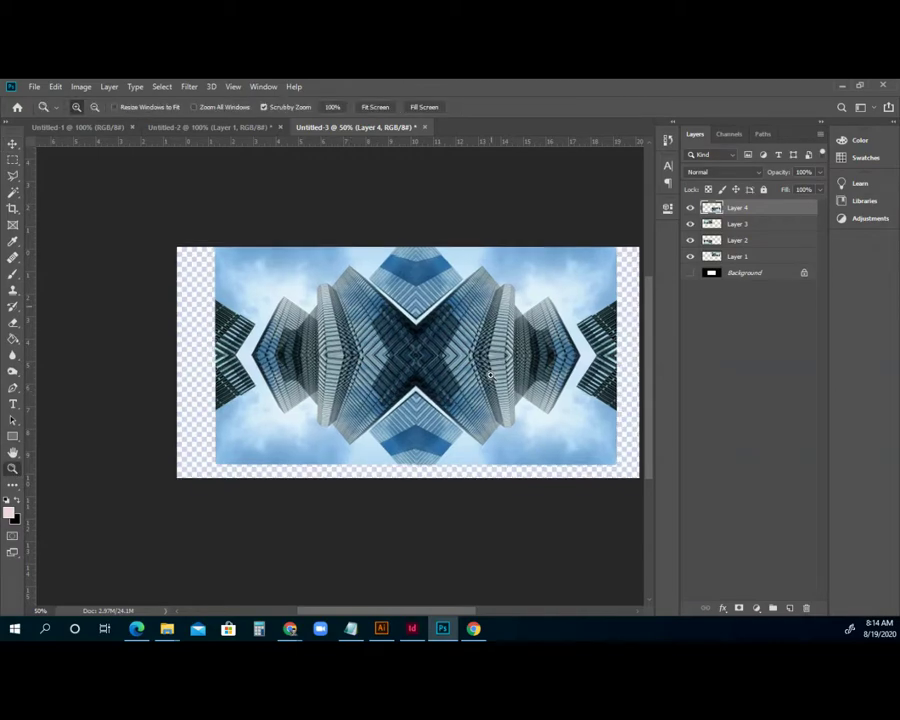
click(431, 403)
click(342, 386)
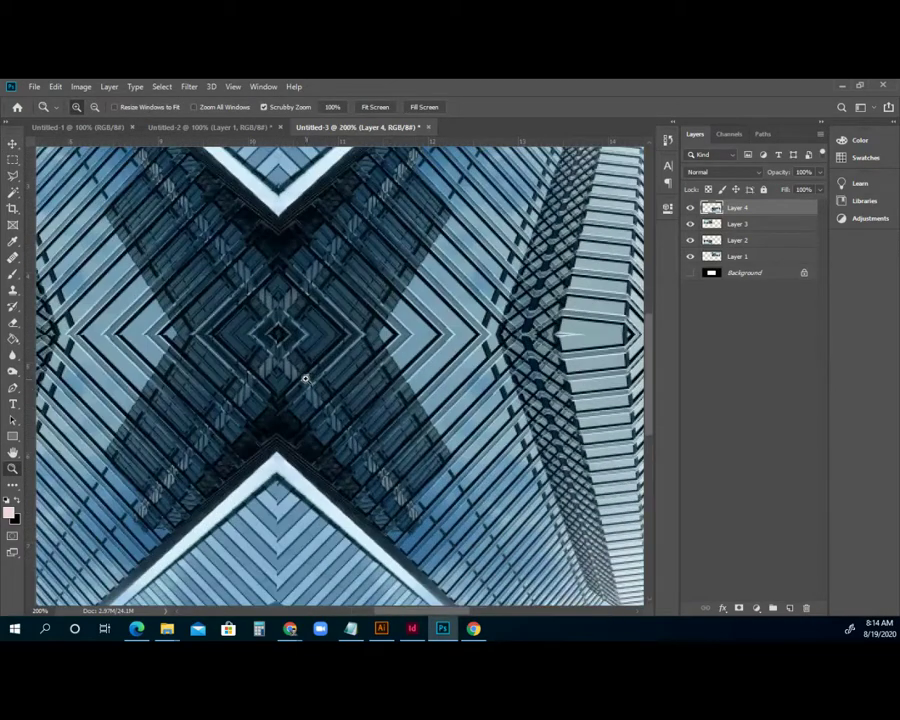
click(307, 378)
click(13, 143)
right_click(158, 410)
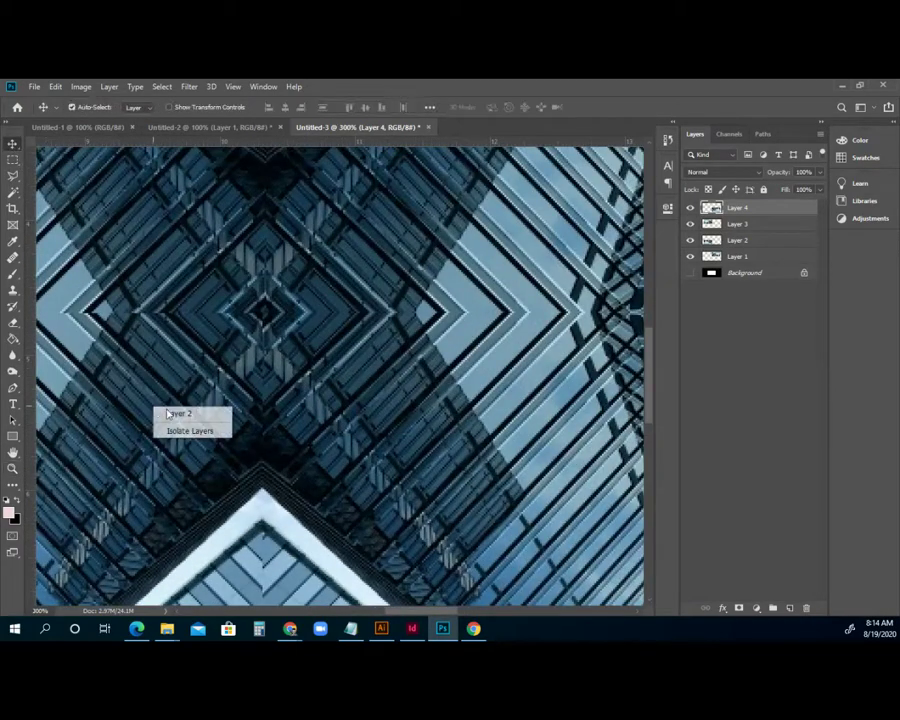
click(178, 414)
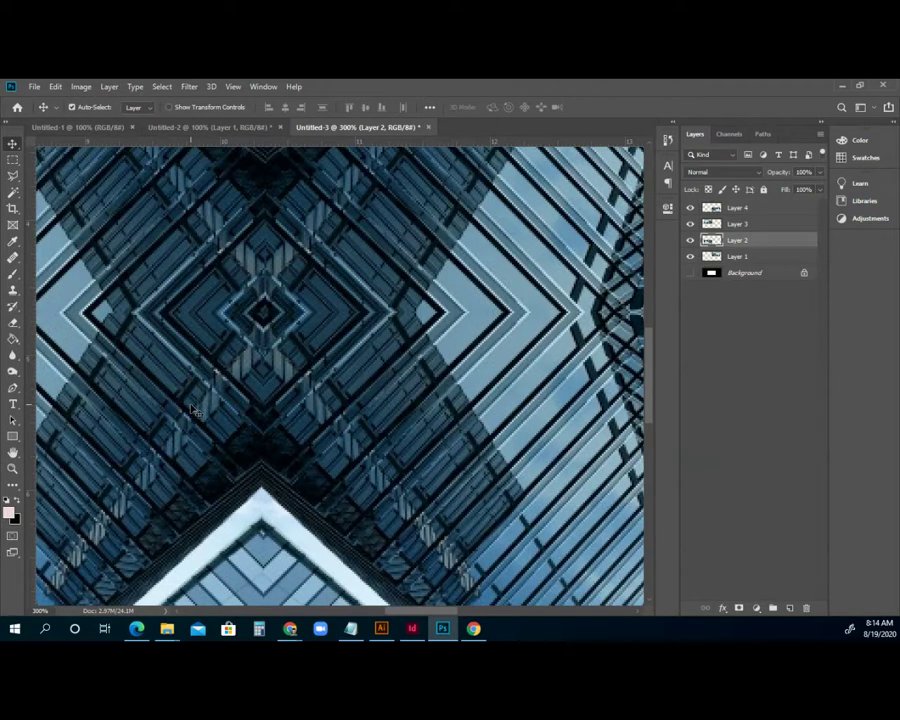
key(Left)
key(Right)
key(Right)
key(Down)
key(Up)
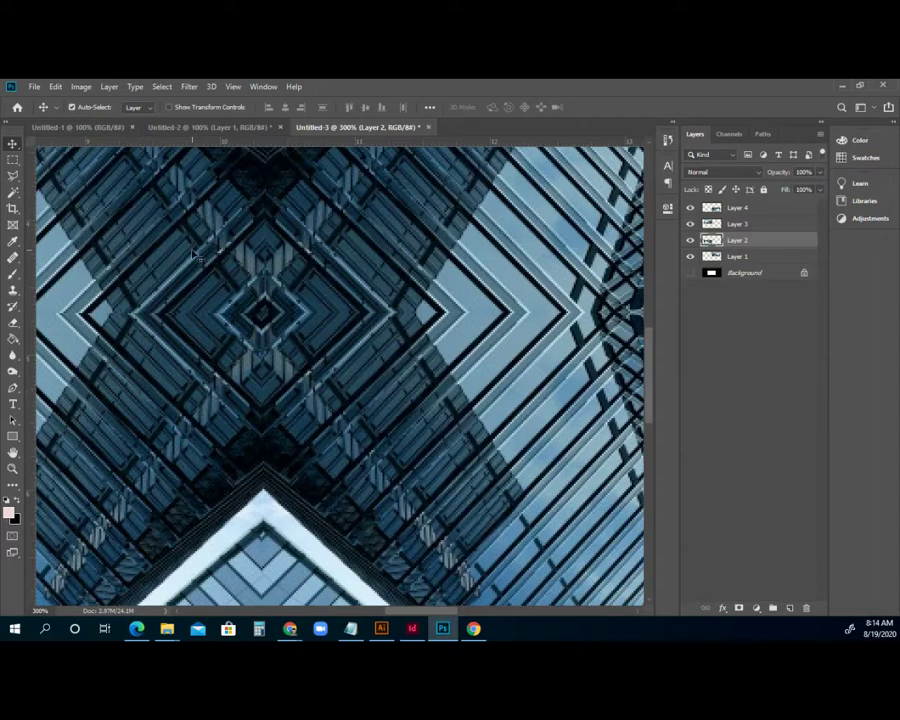
Fine-tune the upper photos at the centre seam, nudging Layer 3 vertically and Layer 1 horizontally.
click(200, 258)
key(Up)
key(Down)
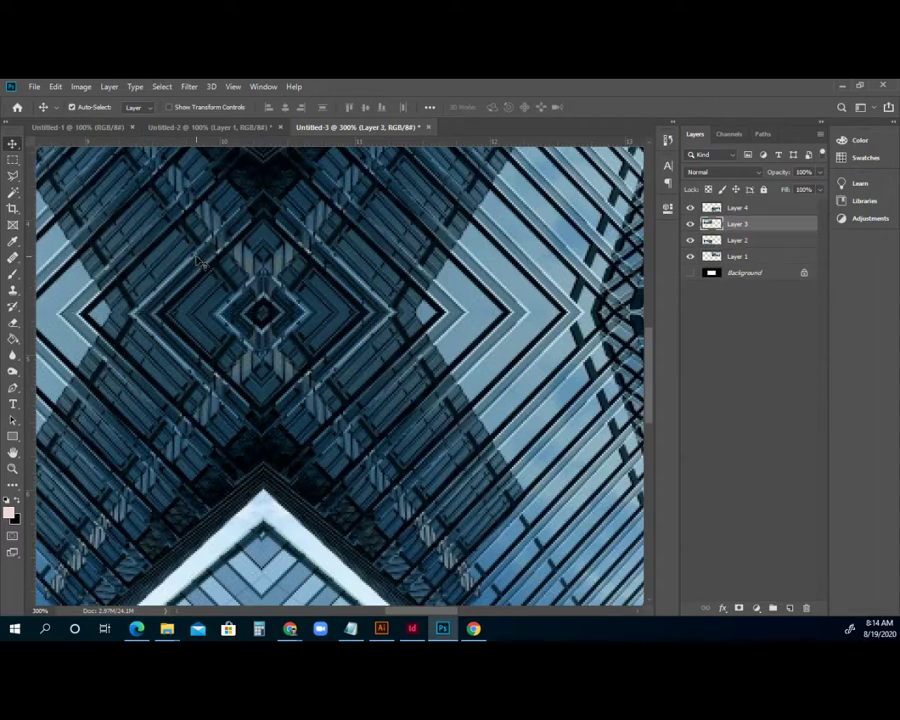
right_click(298, 279)
click(306, 286)
key(Left)
key(Right)
Nudge Layer 4 horizontally and shift Layer 2 right to close the lower centre seam.
right_click(308, 348)
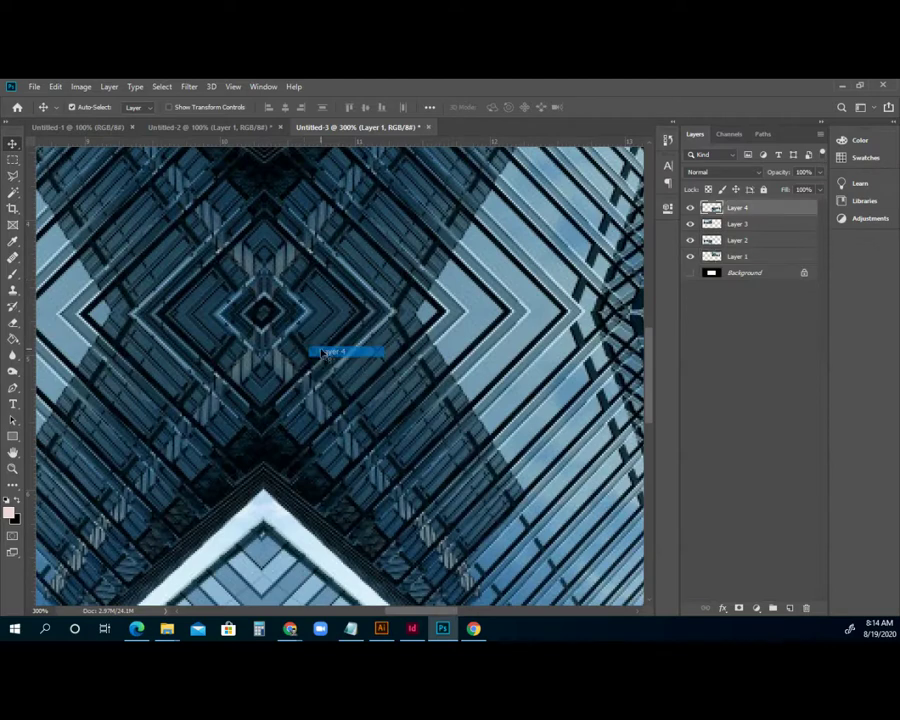
click(314, 350)
key(Left)
key(Right)
key(Left)
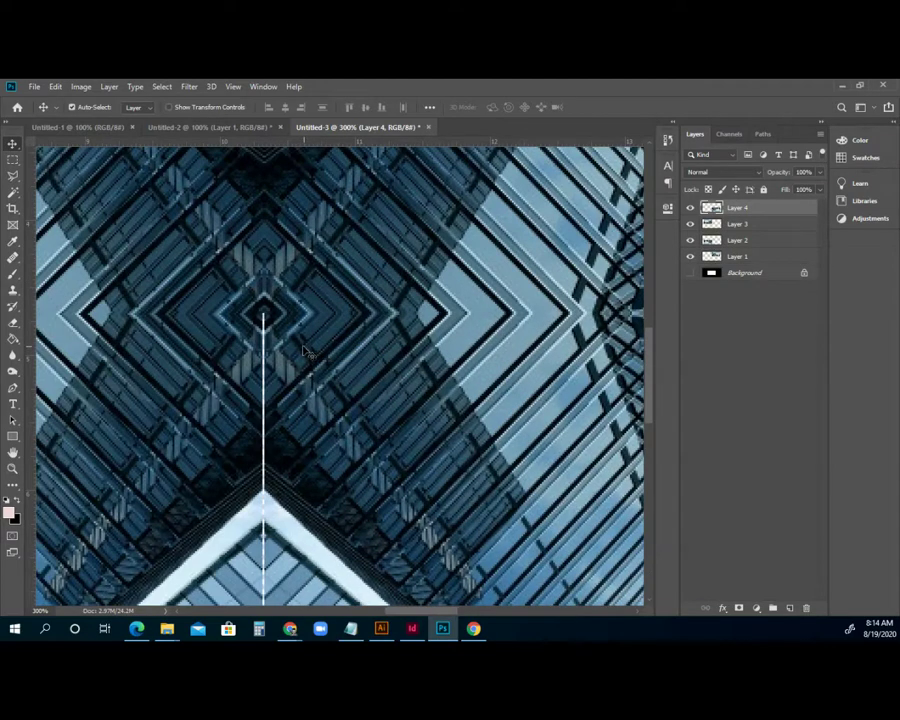
right_click(261, 348)
right_click(247, 349)
click(268, 355)
key(Right)
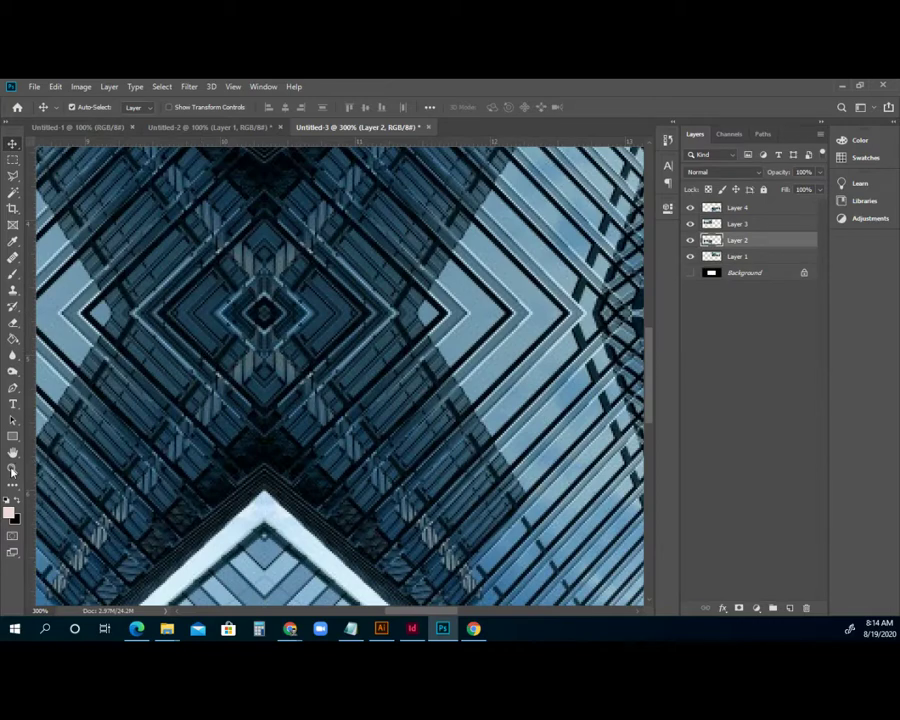
Start a crop of the whole composition and clear both ratio values so the proportions are unconstrained.
key(z)
alt+click(308, 354)
alt+click(298, 326)
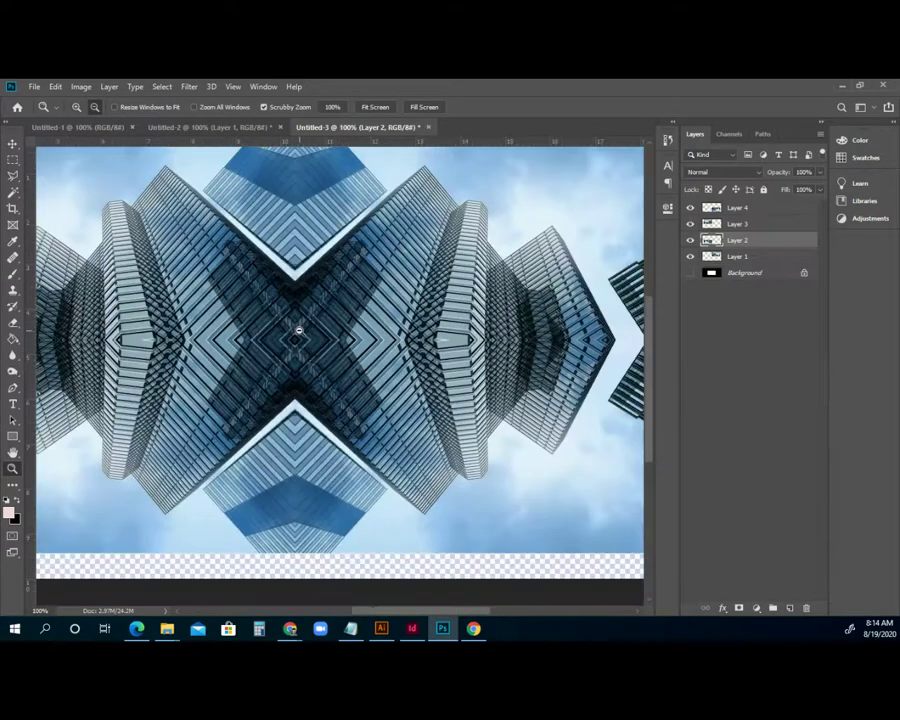
alt+click(298, 327)
alt+click(324, 346)
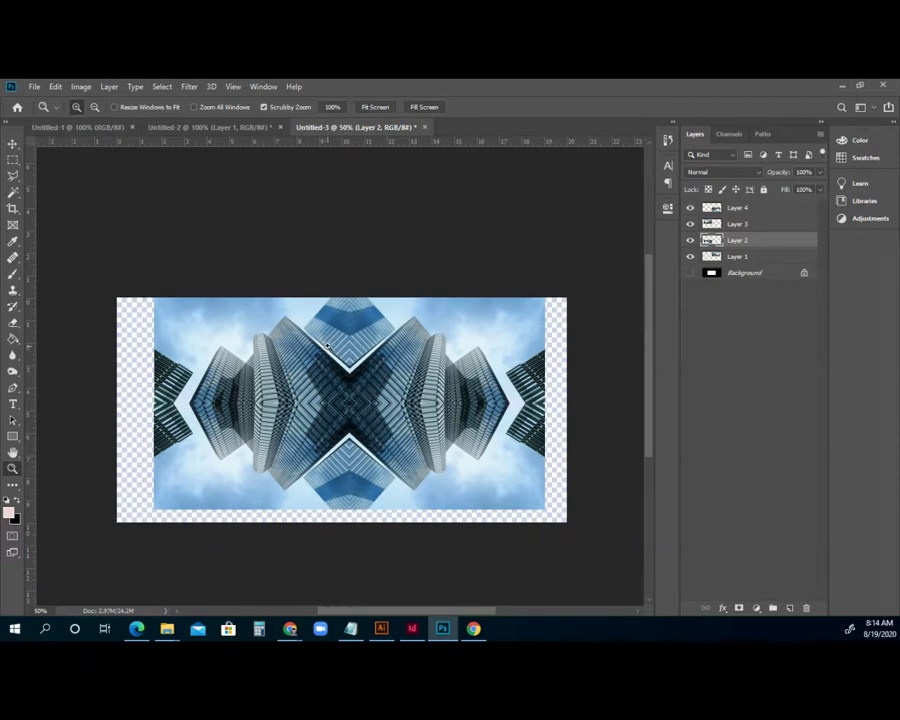
click(14, 208)
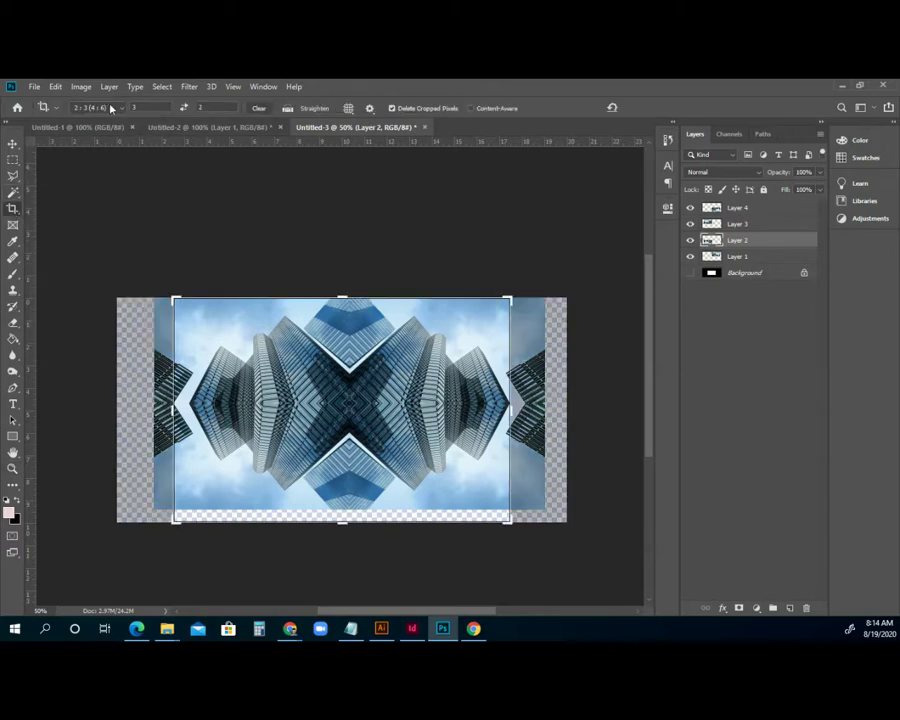
drag(149, 108, 132, 108)
key(BackSpace)
drag(204, 107, 196, 108)
key(BackSpace)
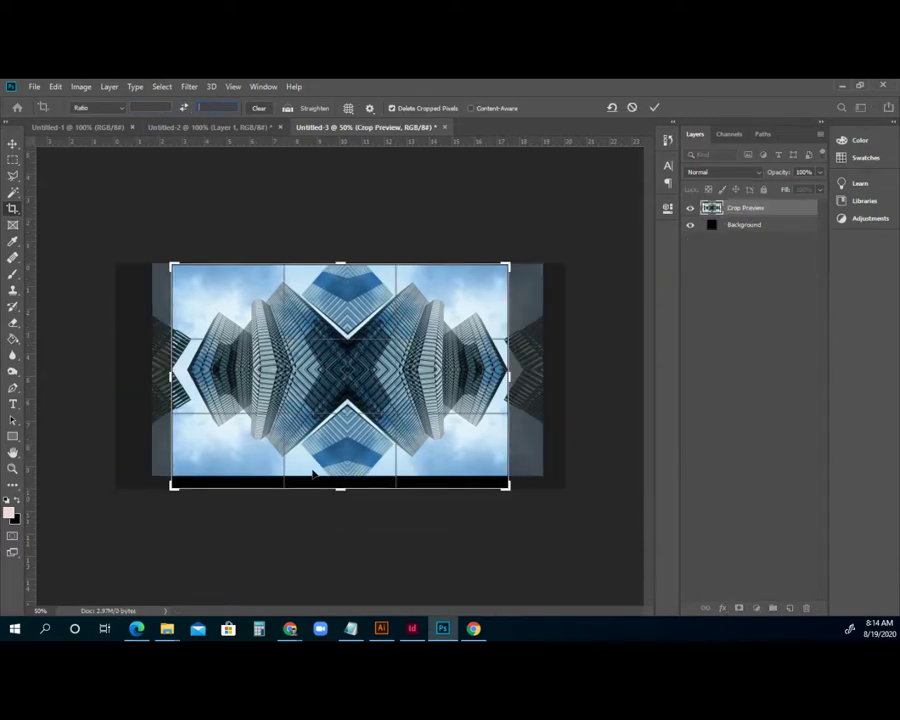
Crop the canvas to the outer edges of the four photos, removing the empty margins.
drag(340, 488, 338, 480)
drag(508, 376, 523, 376)
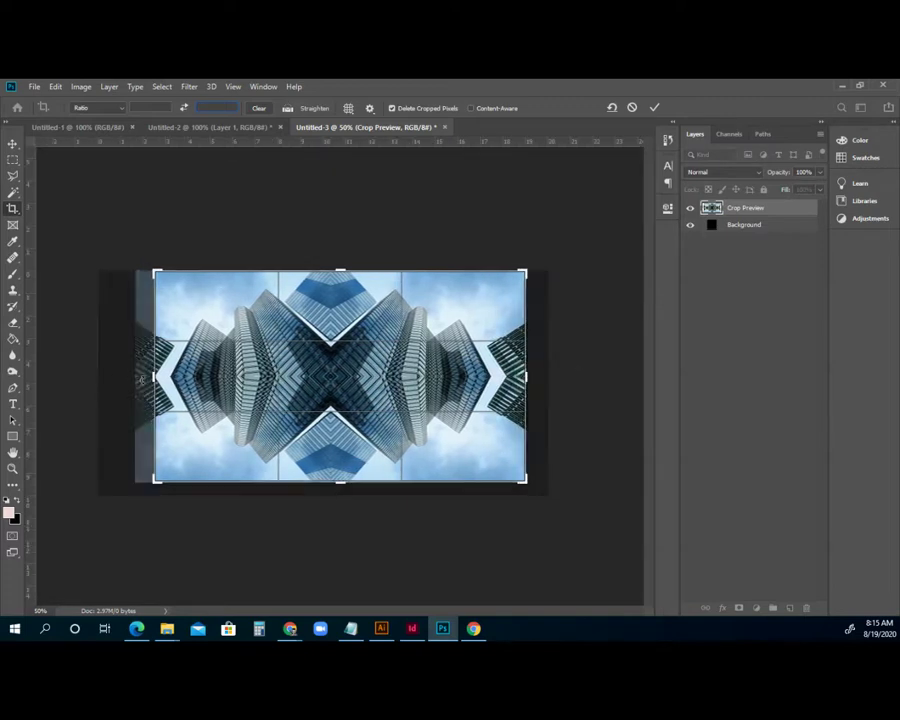
drag(142, 378, 147, 376)
key(Return)
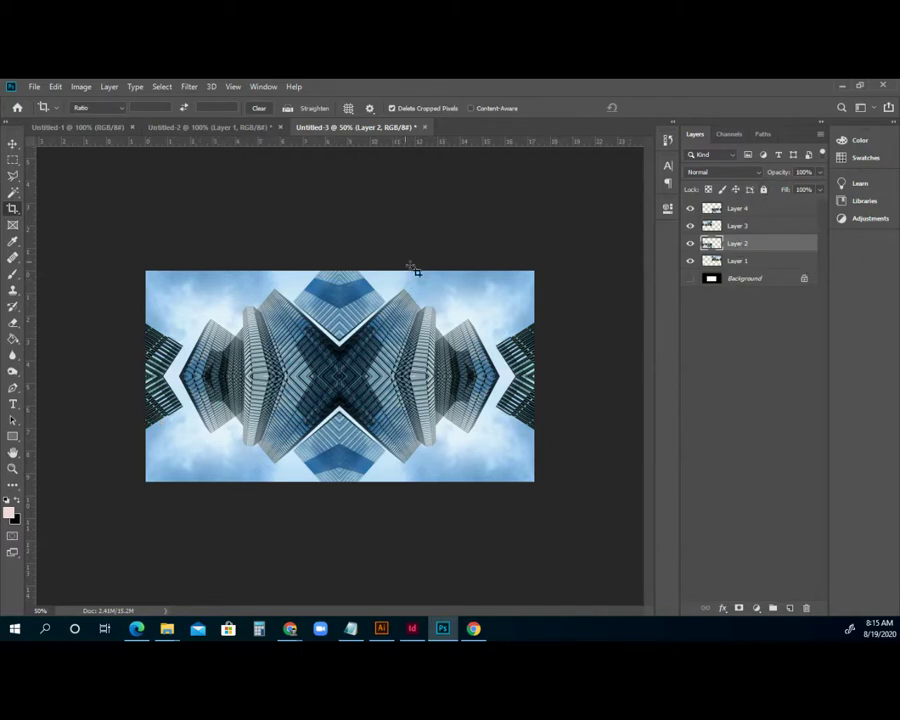
Check the Layer 2 photo by hiding it and showing it again.
click(690, 243)
click(690, 243)
mouse_move(793, 245)
mouse_down()
mouse_move(779, 235)
mouse_move(779, 215)
mouse_move(781, 251)
mouse_up()
Save the image as a JPEG named Kal in Photoshop Mini Lessons, with Maximum quality 12 and the Baseline ("Standard") format.
click(34, 87)
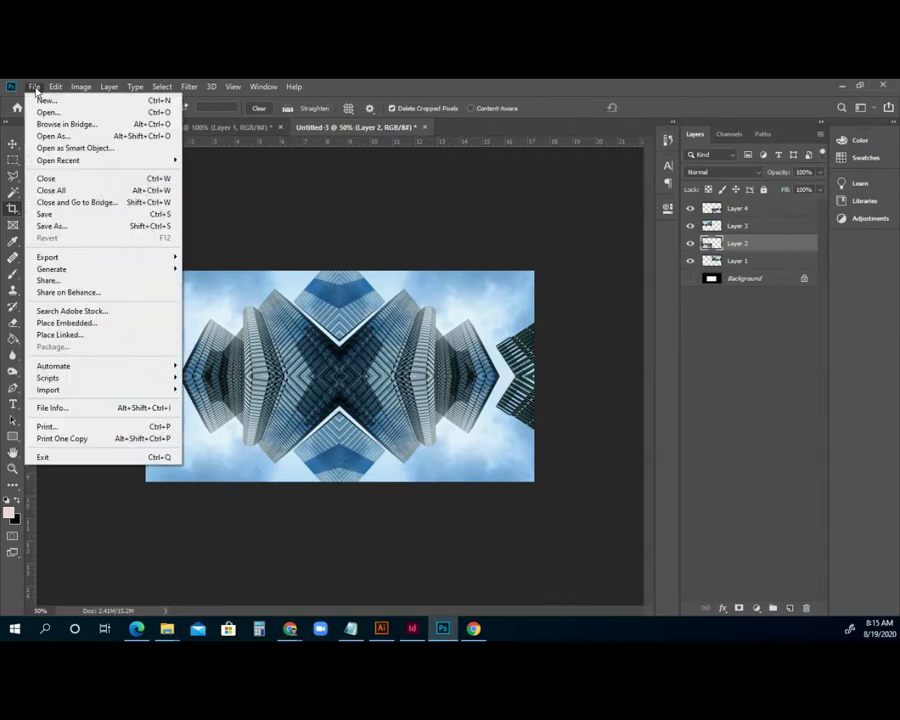
click(52, 226)
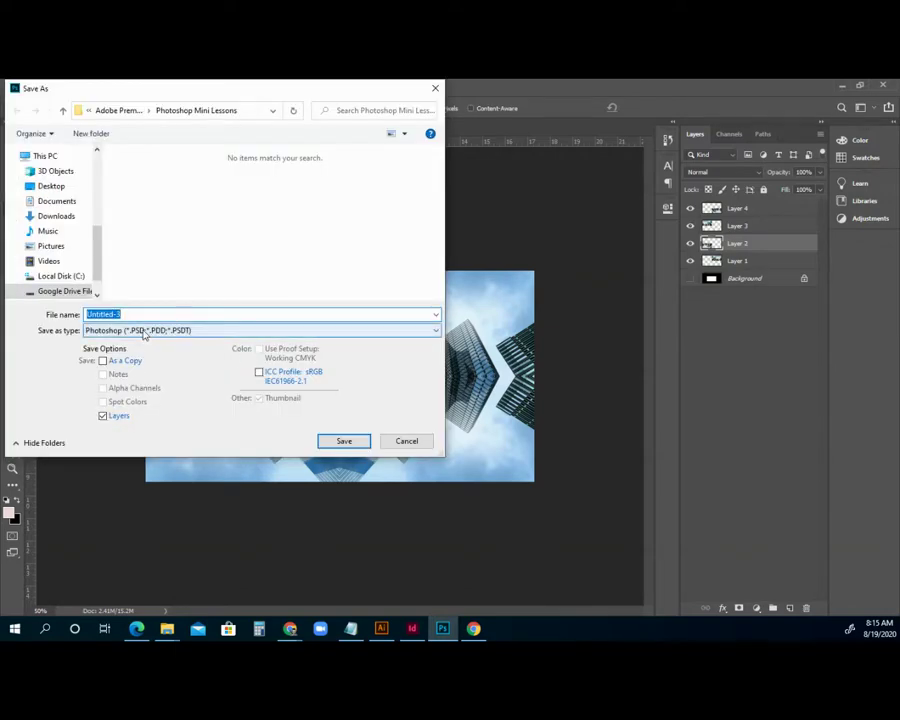
text(Kal)
click(143, 338)
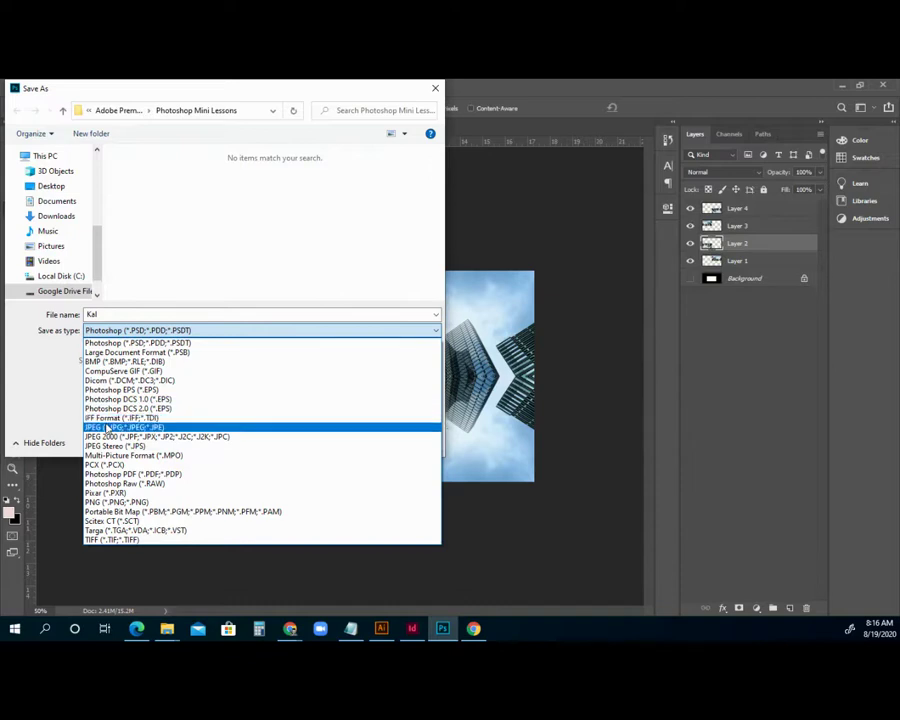
click(107, 427)
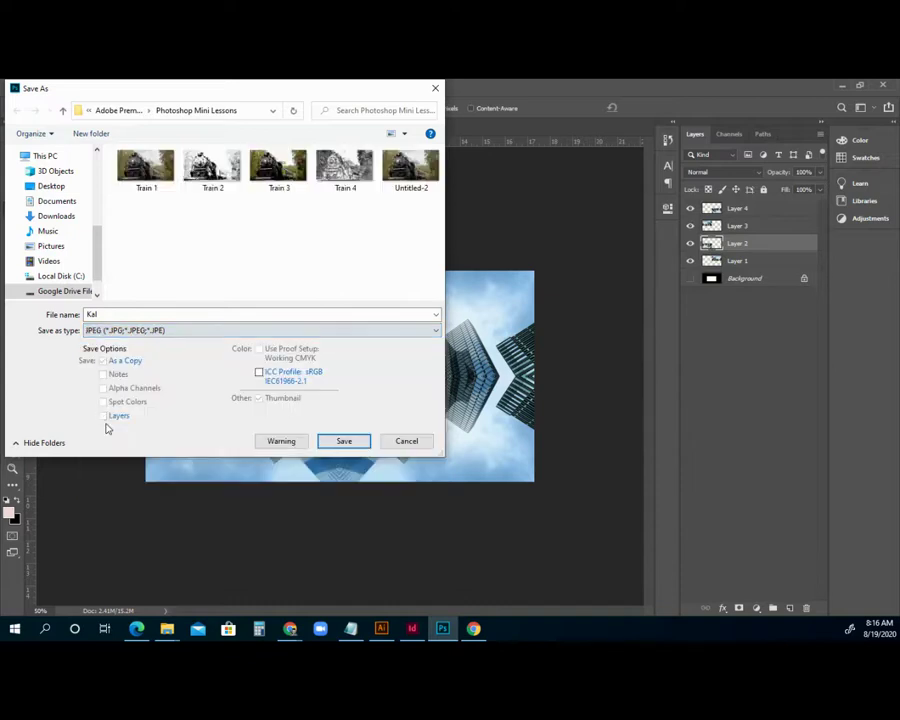
click(342, 440)
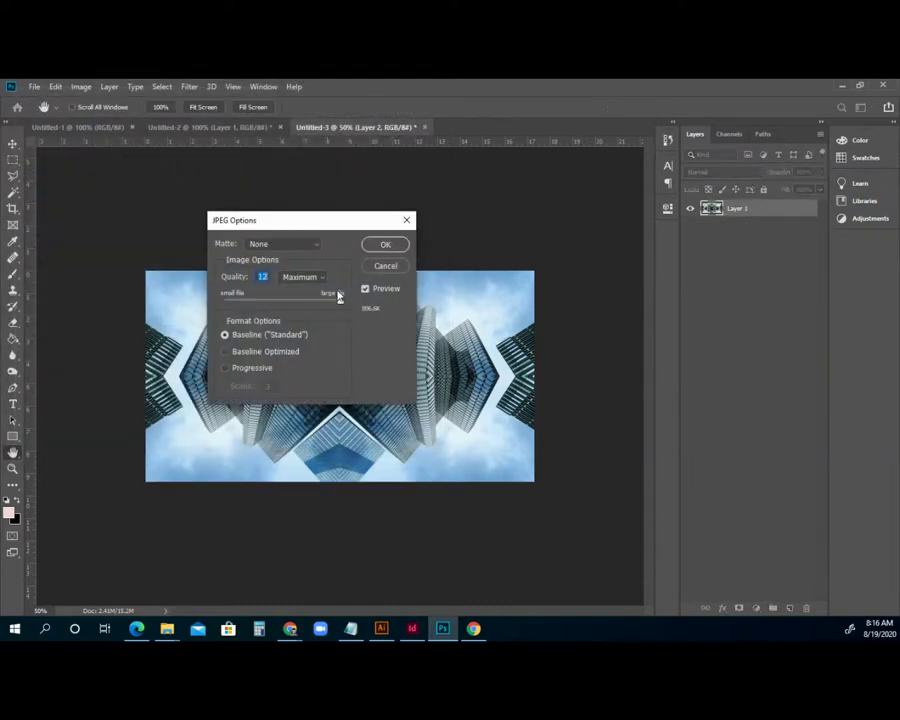
click(385, 245)
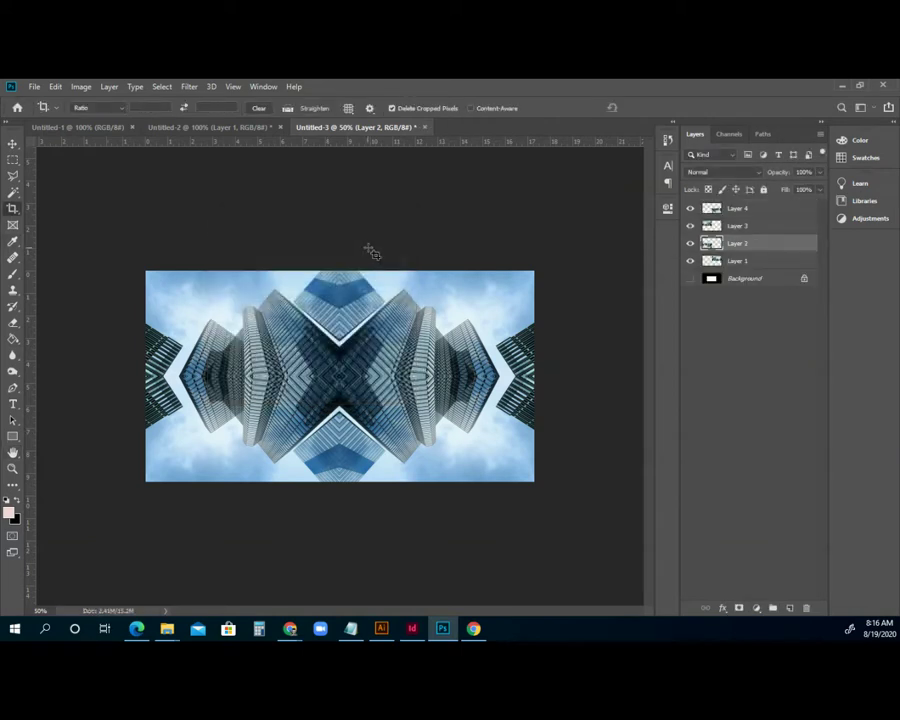